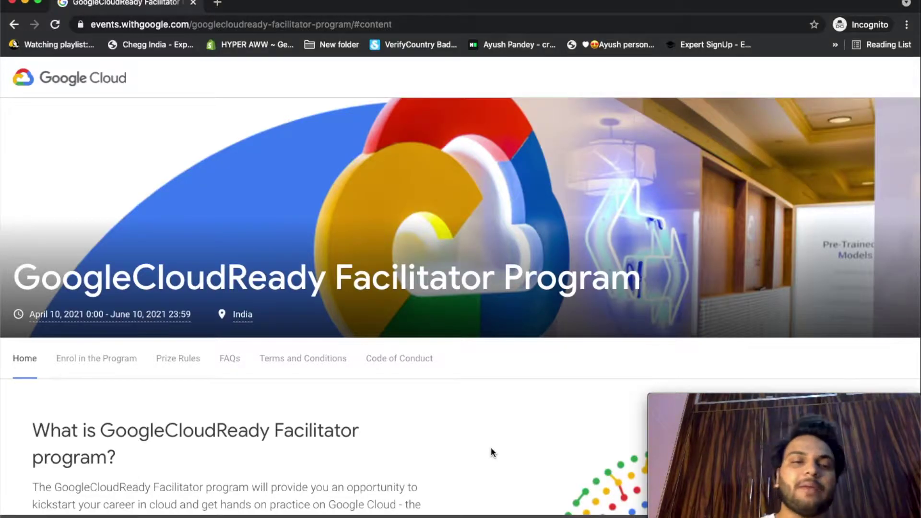
# - Open the skill badge "Perform Foundational Infrastructure Tasks in Google Cloud" from the Track 1: Cloud Infrastructure Track list
pyautogui.scroll(-20, 490, 449)
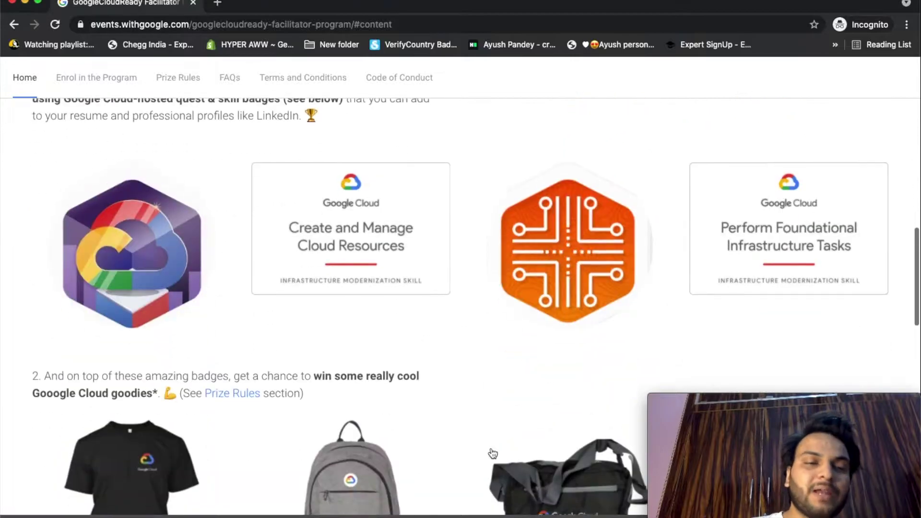
pyautogui.scroll(-10, 491, 447)
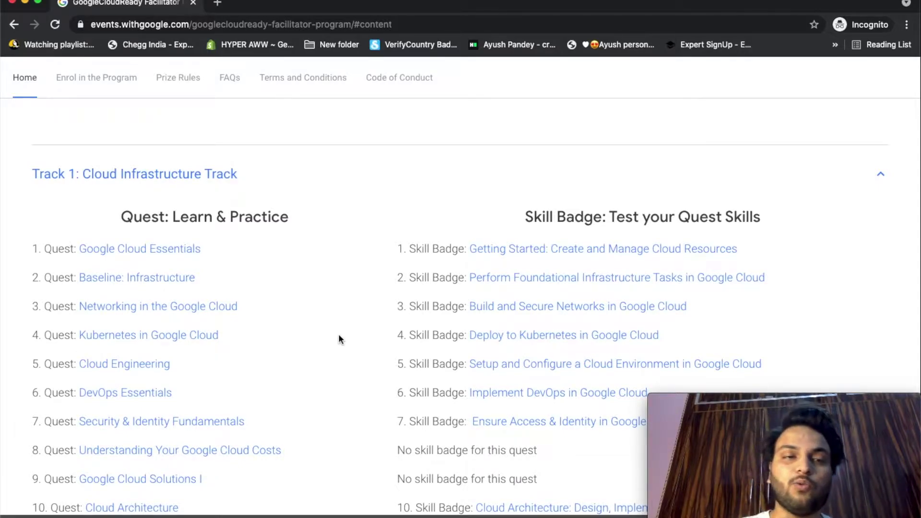
pyautogui.scroll(-1, 339, 335)
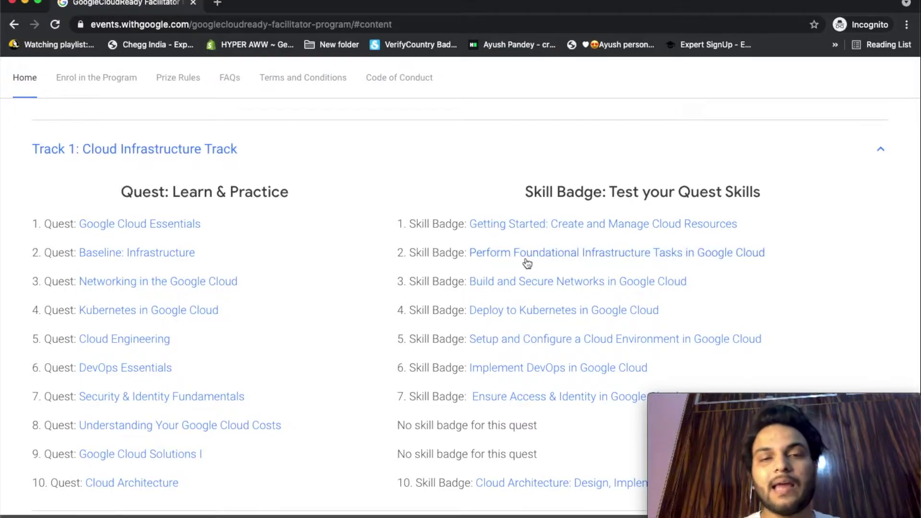
pyautogui.click(550, 258)
# - Look over the quest's lab outline and sign in to Google Cloud Training
pyautogui.scroll(-20, 539, 341)
pyautogui.scroll(-3, 503, 312)
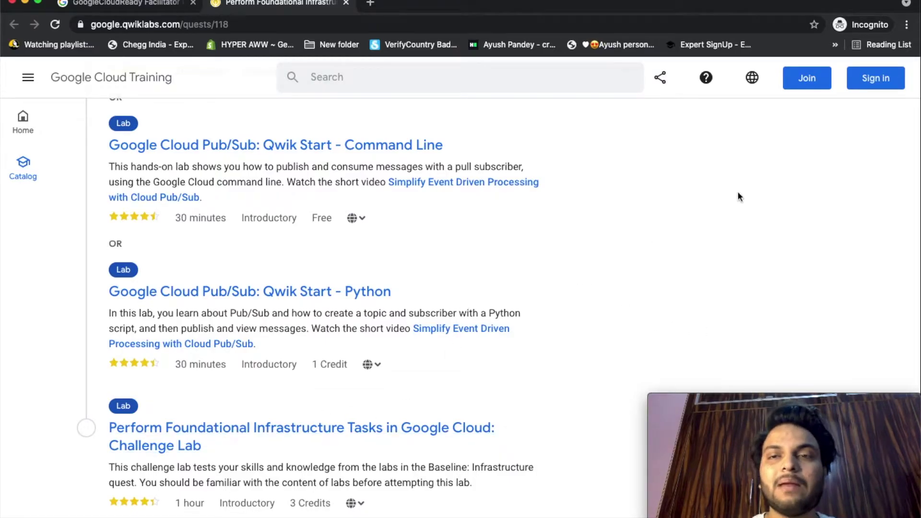
pyautogui.click(876, 79)
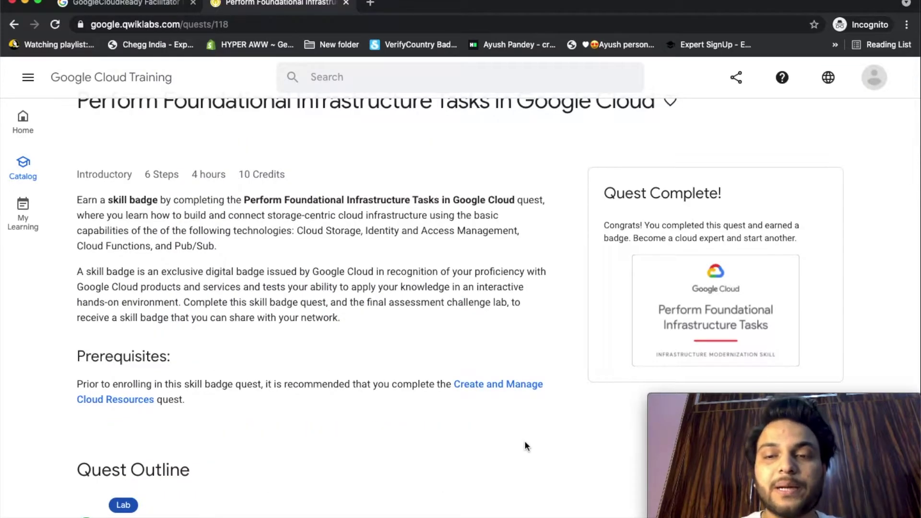
# - Open "Perform Foundational Infrastructure Tasks in Google Cloud: Challenge Lab" from the quest outline and start the lab
pyautogui.scroll(-10, 527, 446)
pyautogui.scroll(-6, 527, 447)
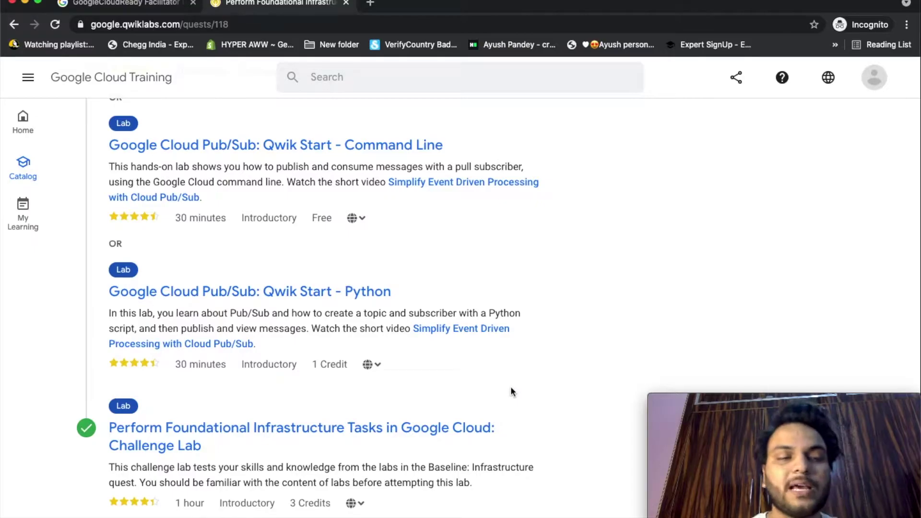
pyautogui.click(196, 431)
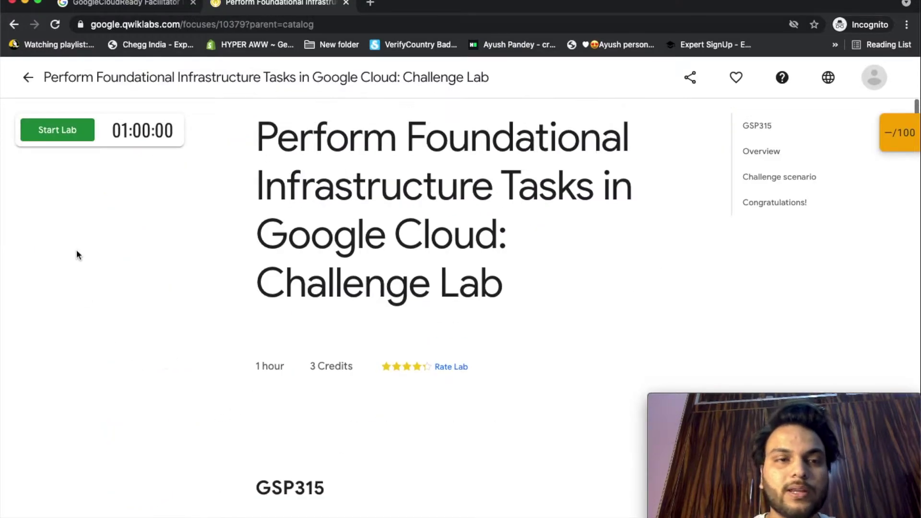
pyautogui.click(57, 130)
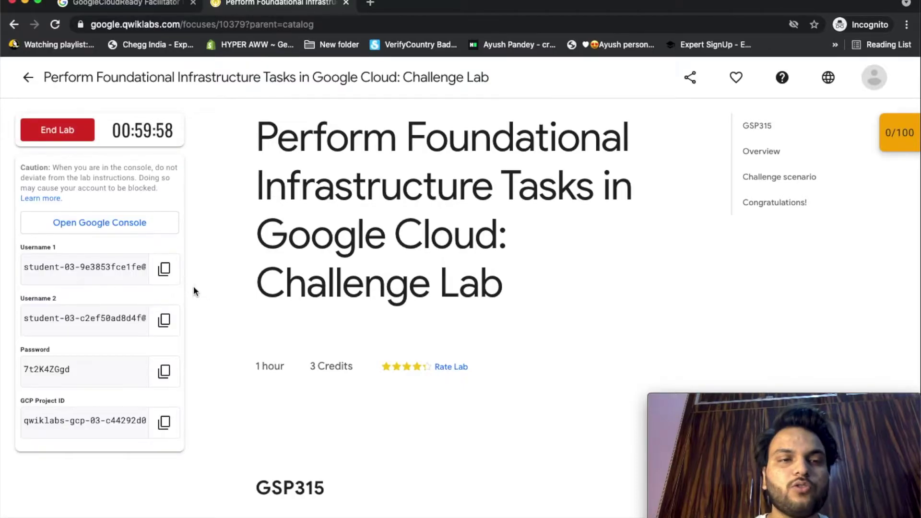
# - Copy the lab's Username 1, open the Google Console and submit that username as the sign-in e-mail
pyautogui.click(164, 270)
pyautogui.click(146, 223)
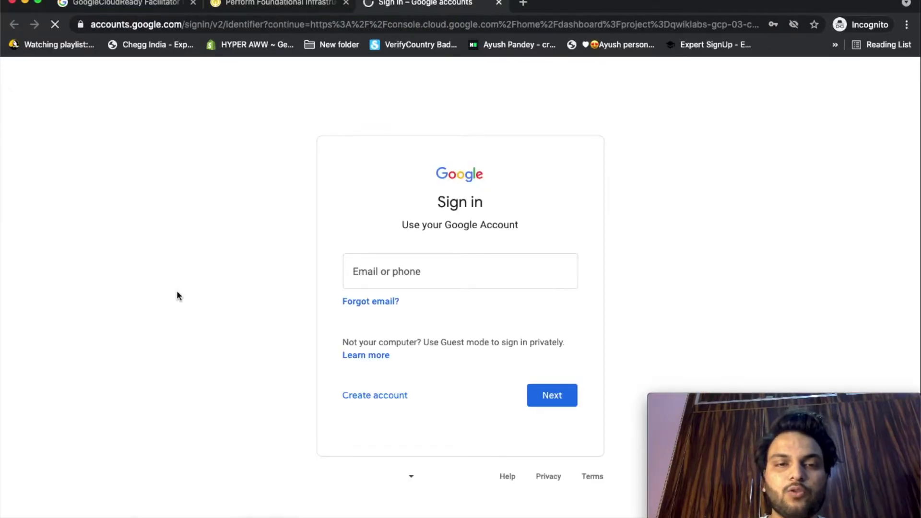
pyautogui.press('super+v')
pyautogui.press('Return')
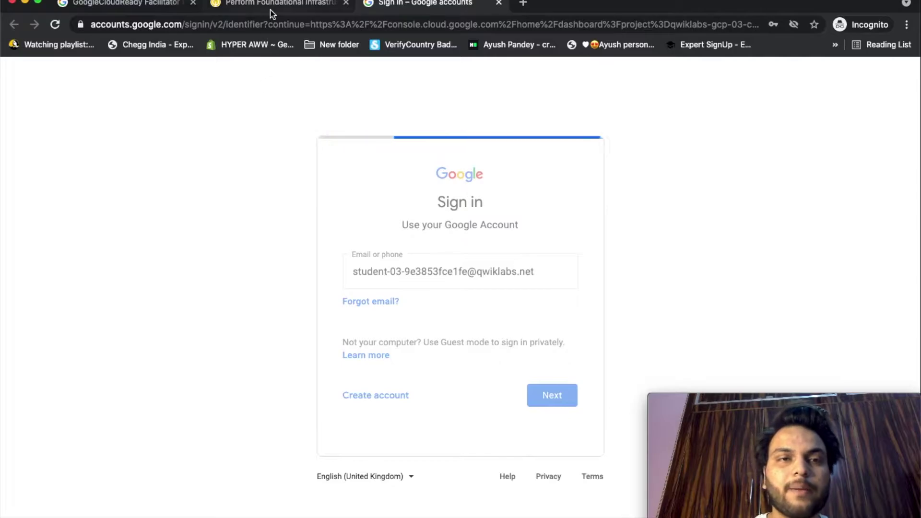
# - Copy the password from the lab's connection details and submit it on the Google sign-in page
pyautogui.click(271, 9)
pyautogui.click(164, 371)
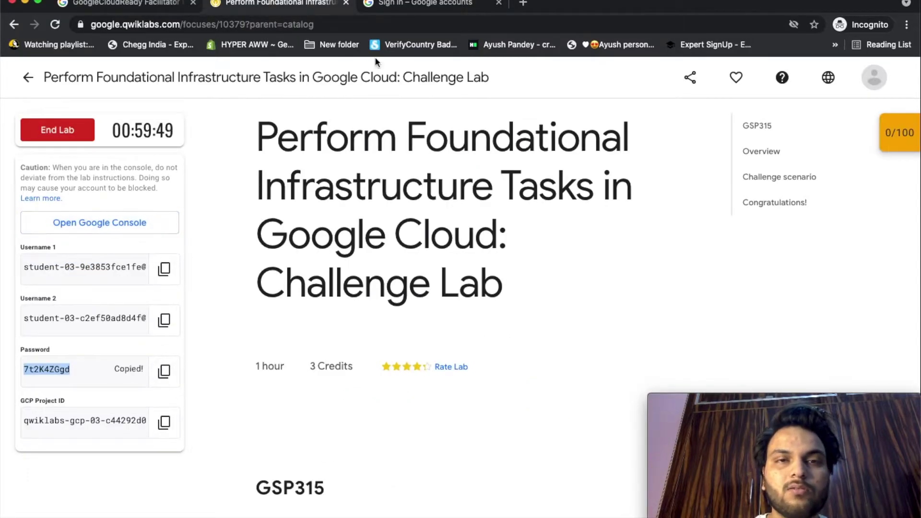
pyautogui.click(406, 7)
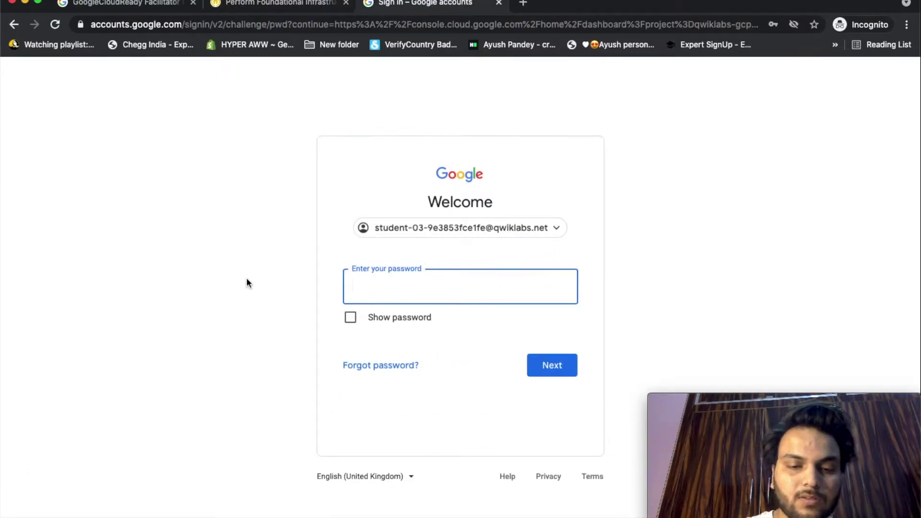
pyautogui.press('super+v')
pyautogui.press('Return')
# - Return to the lab instructions and read the challenge scenario's resource standards and the Task 1 description
pyautogui.click(276, 3)
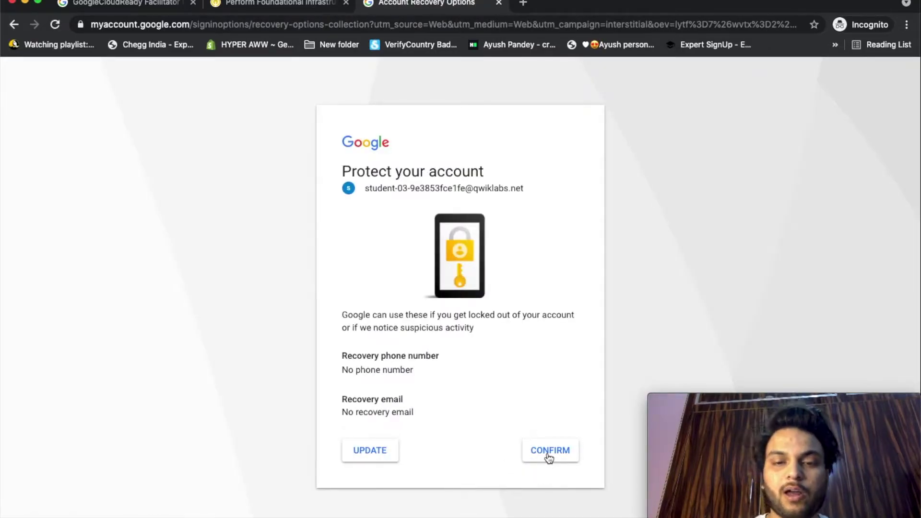
pyautogui.hotkey('ctrl', 'shift', 'Tab')
pyautogui.scroll(-15, 476, 300)
pyautogui.scroll(-15, 477, 302)
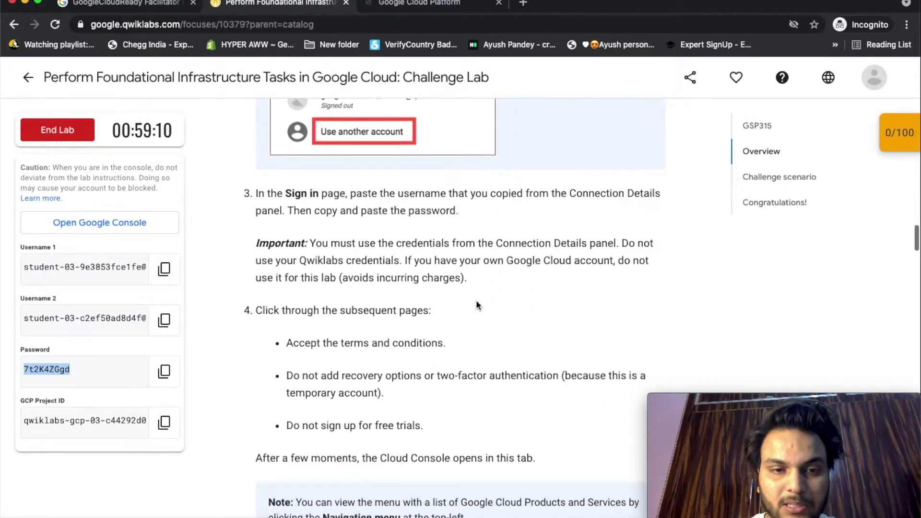
pyautogui.scroll(-6, 477, 300)
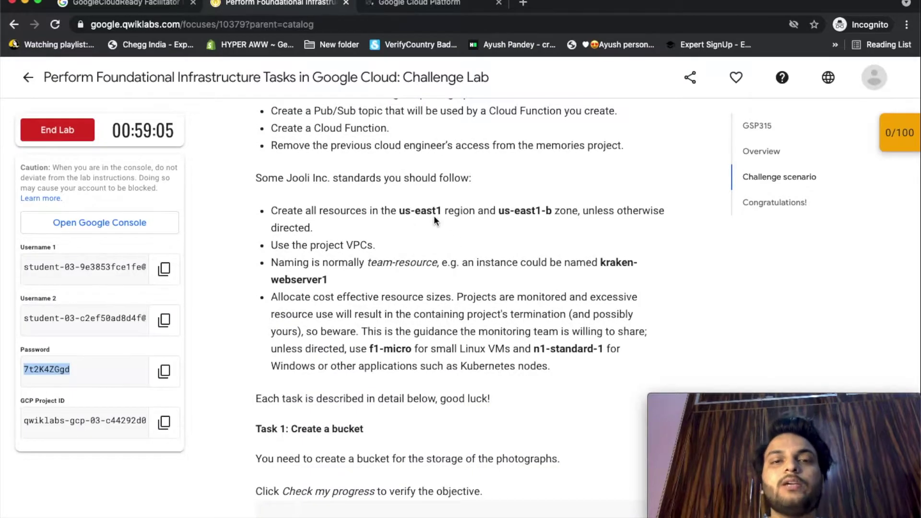
pyautogui.scroll(-1, 486, 244)
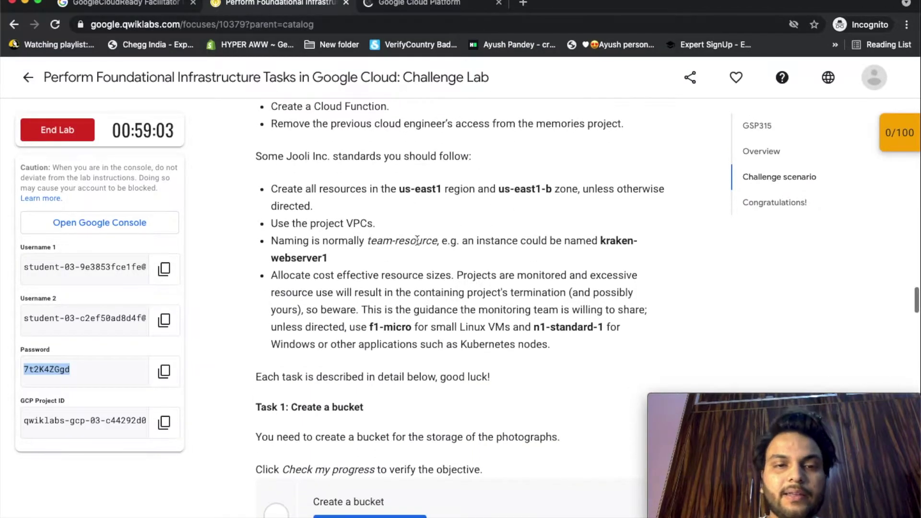
pyautogui.scroll(-2, 613, 277)
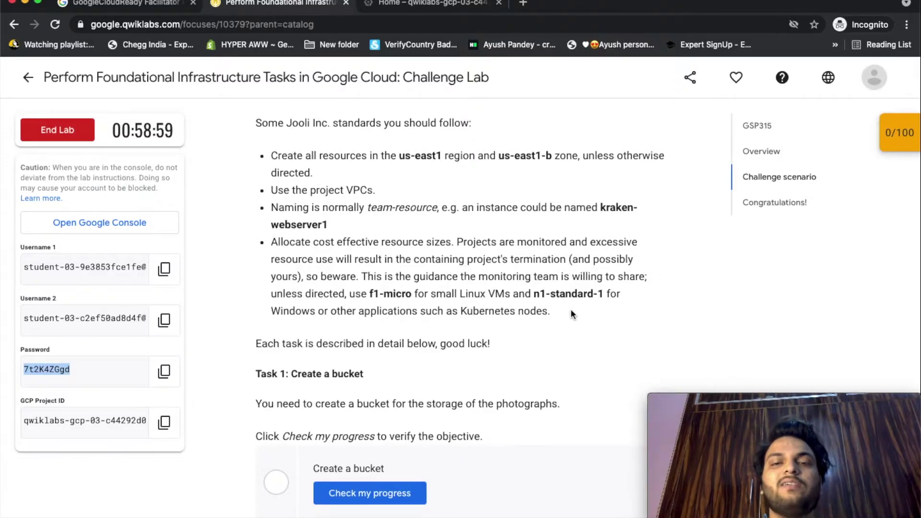
pyautogui.scroll(-1, 573, 315)
pyautogui.scroll(-1, 645, 364)
pyautogui.scroll(1, 645, 364)
# - Accept the Google Cloud Platform Terms of Service in the console and open the Cloud Storage browser
pyautogui.hotkey('ctrl', 'Tab')
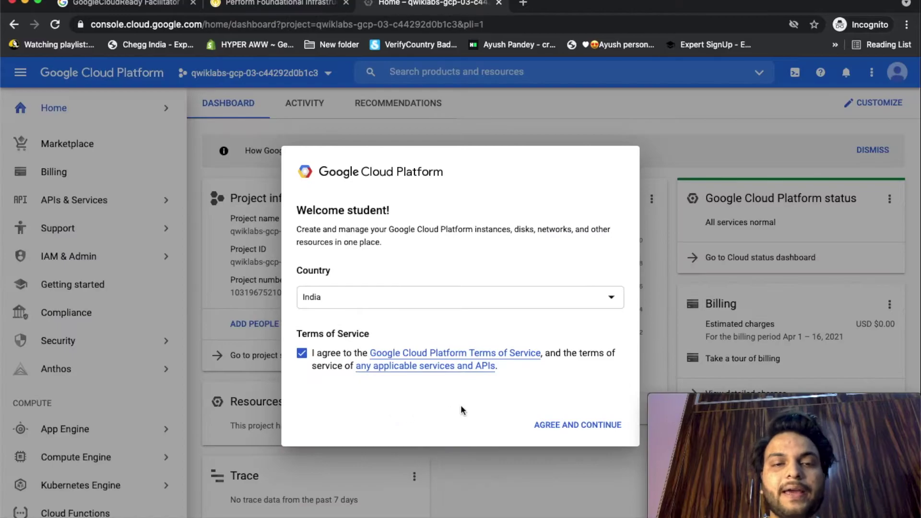
pyautogui.click(547, 425)
pyautogui.click(303, 4)
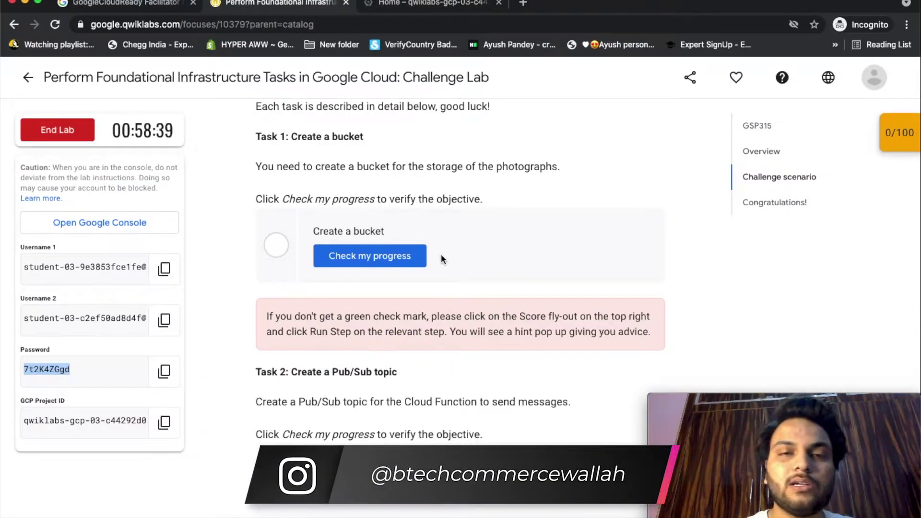
pyautogui.hotkey('ctrl', 'Tab')
pyautogui.scroll(-5, 67, 229)
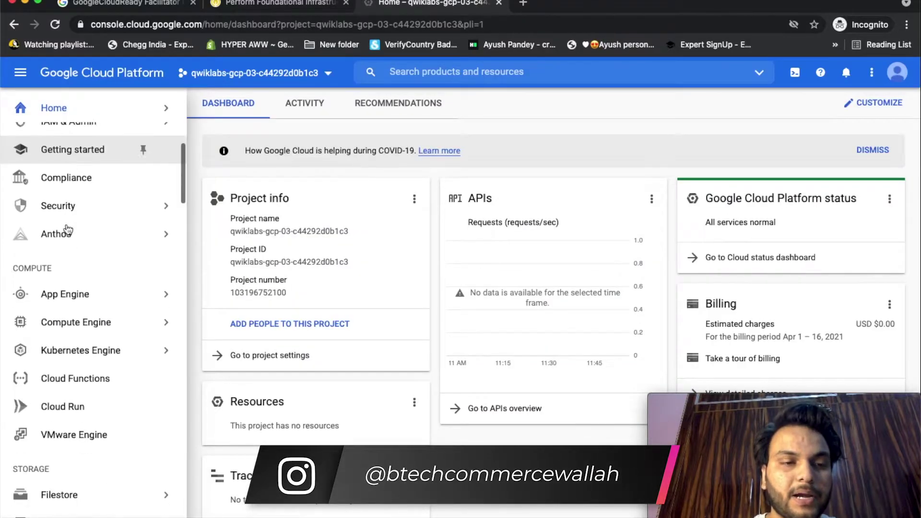
pyautogui.scroll(3, 67, 229)
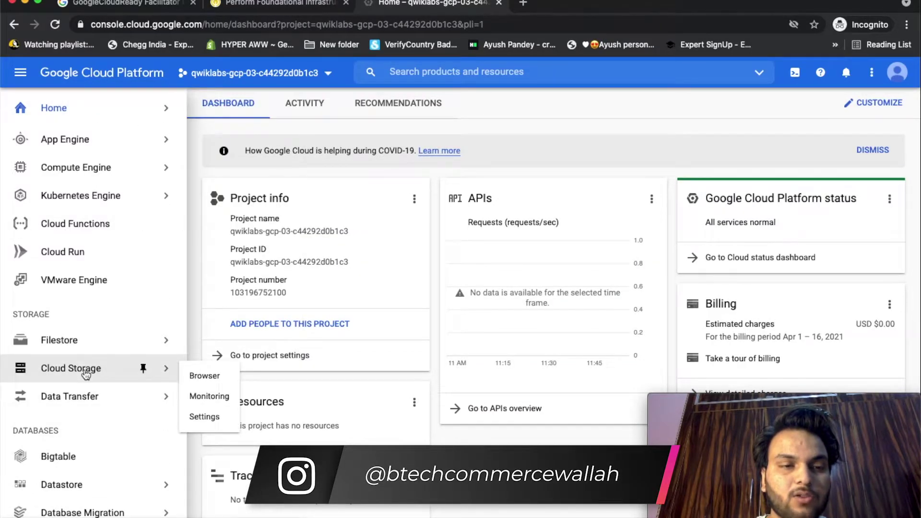
pyautogui.click(86, 372)
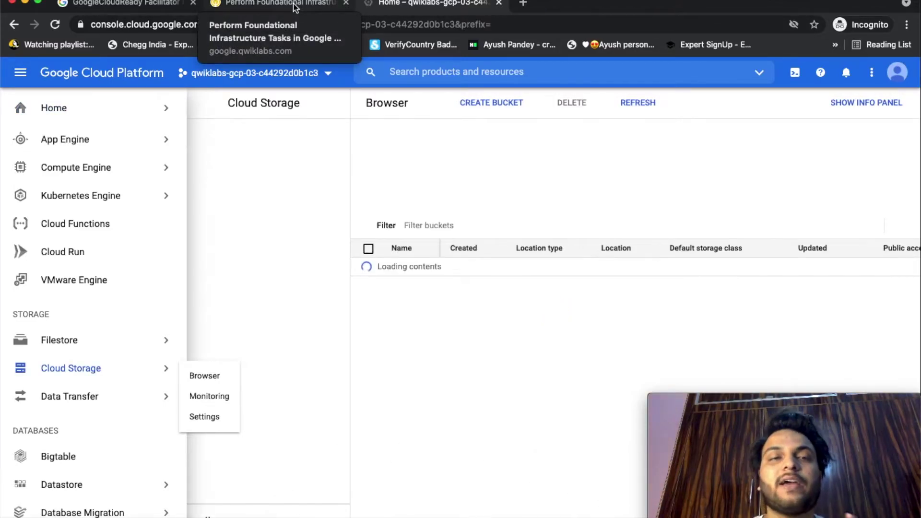
# - Copy the GCP Project ID from the lab details and use it as the name of a new Cloud Storage bucket
pyautogui.click(295, 7)
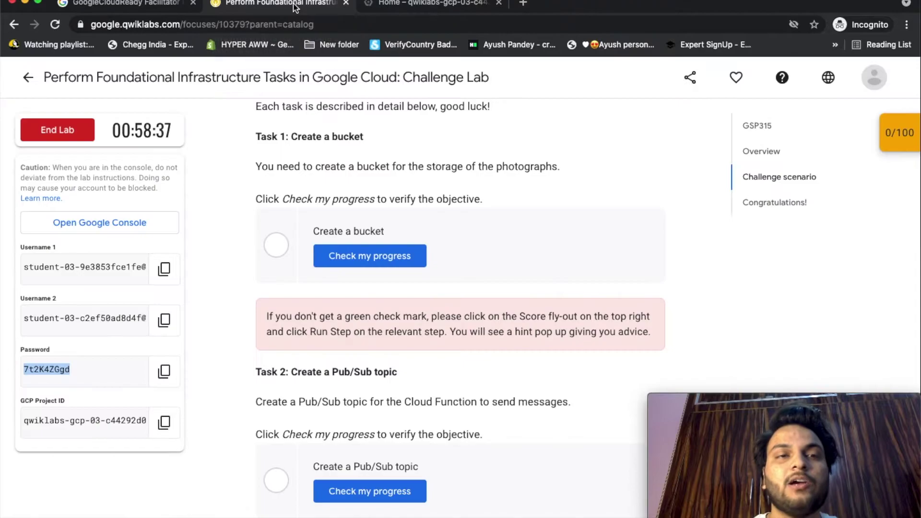
pyautogui.click(164, 422)
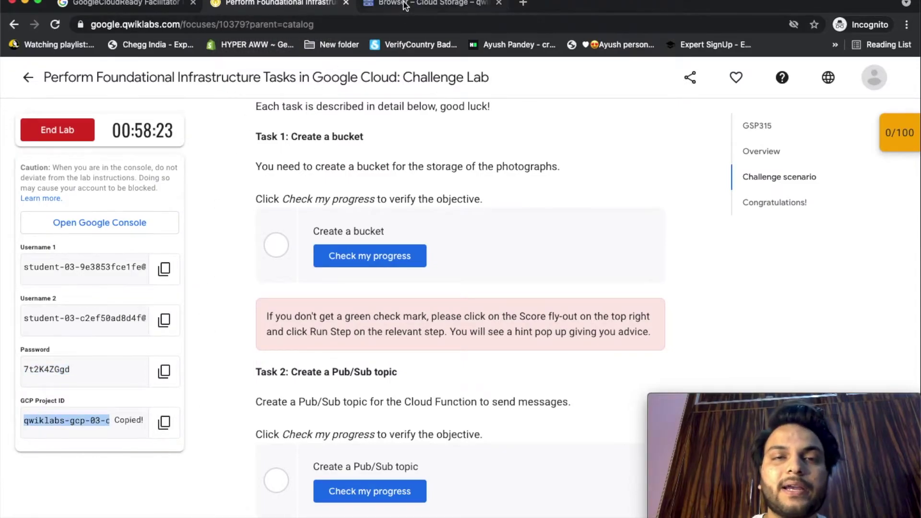
pyautogui.click(404, 5)
pyautogui.click(489, 99)
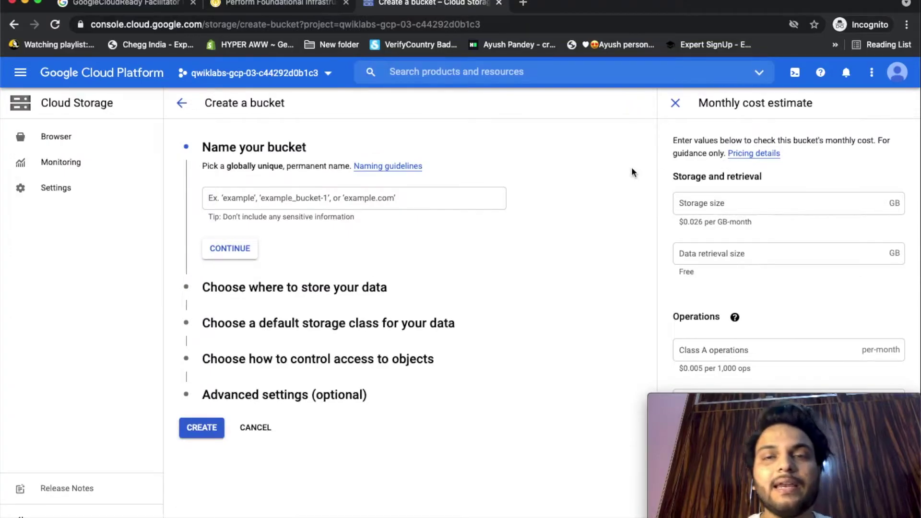
pyautogui.click(320, 203)
pyautogui.press('super+v')
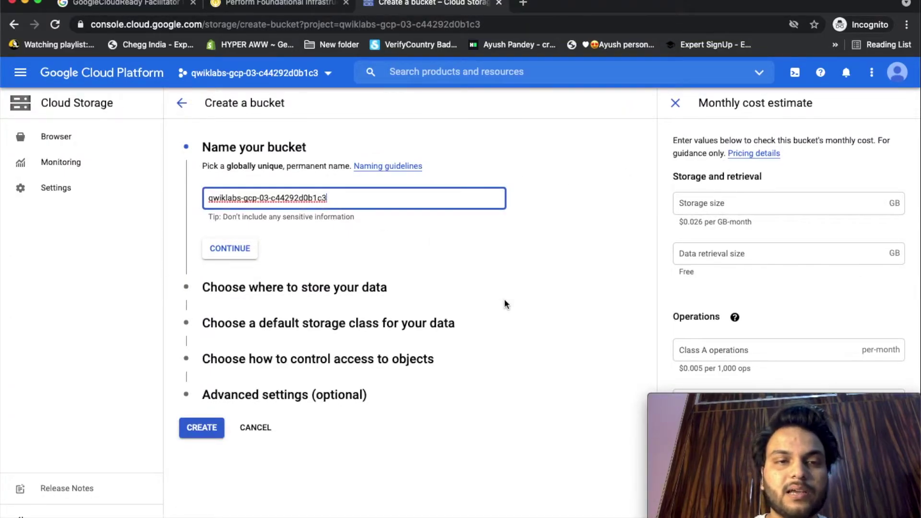
pyautogui.click(248, 256)
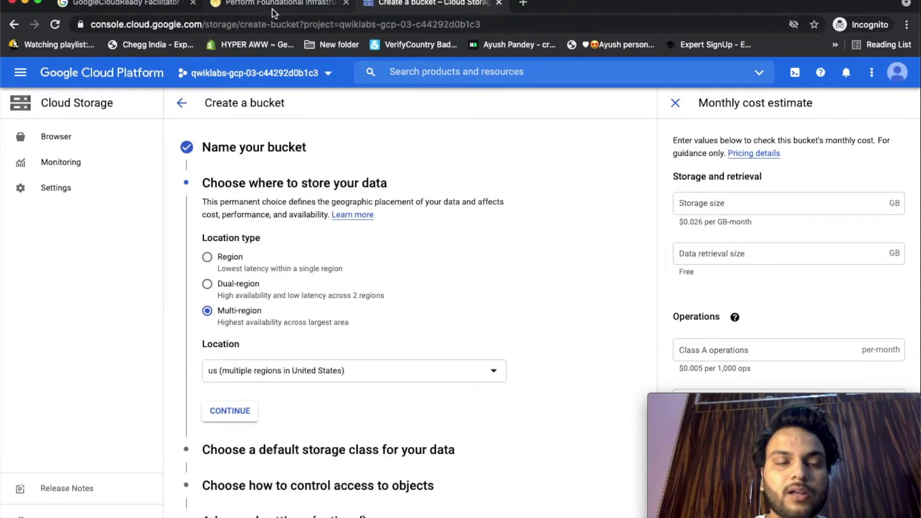
# - Recheck Task 1 in the lab instructions and create the bucket with the default multi-region US location and remaining default settings
pyautogui.click(276, 4)
pyautogui.scroll(-1, 397, 231)
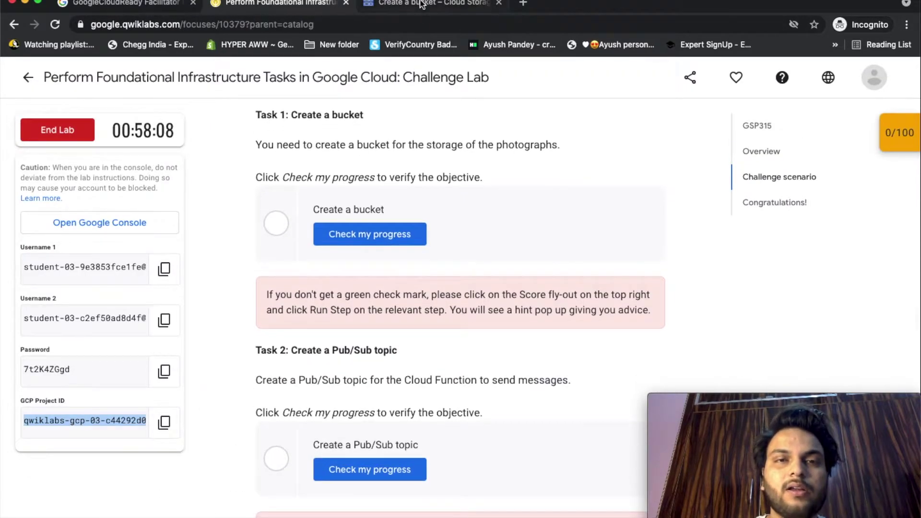
pyautogui.click(422, 4)
pyautogui.scroll(-2, 354, 284)
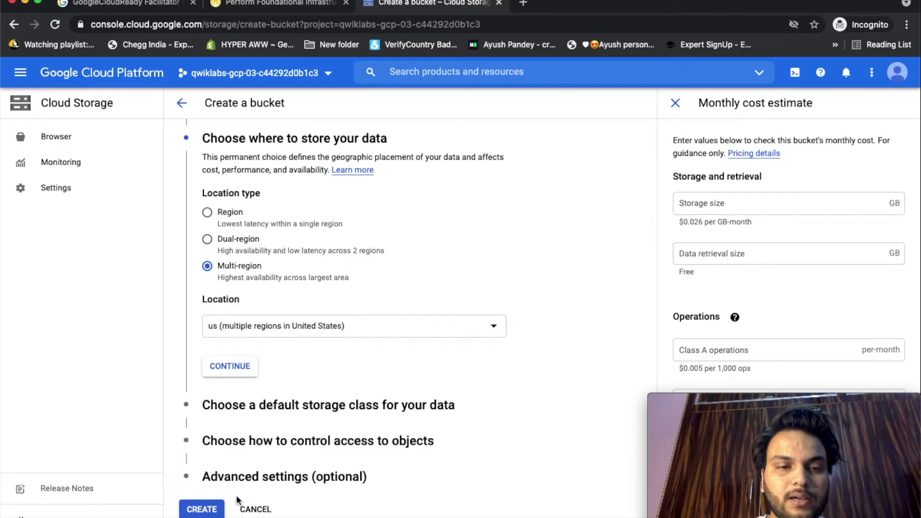
pyautogui.click(202, 509)
# - Review Task 2 in the lab instructions and open the Pub/Sub service in the Google Cloud console
pyautogui.click(277, 4)
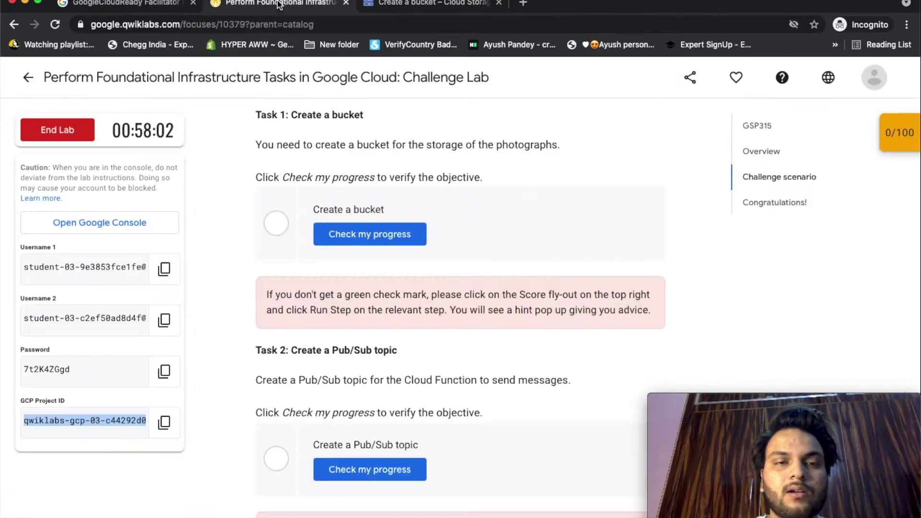
pyautogui.scroll(-4, 425, 295)
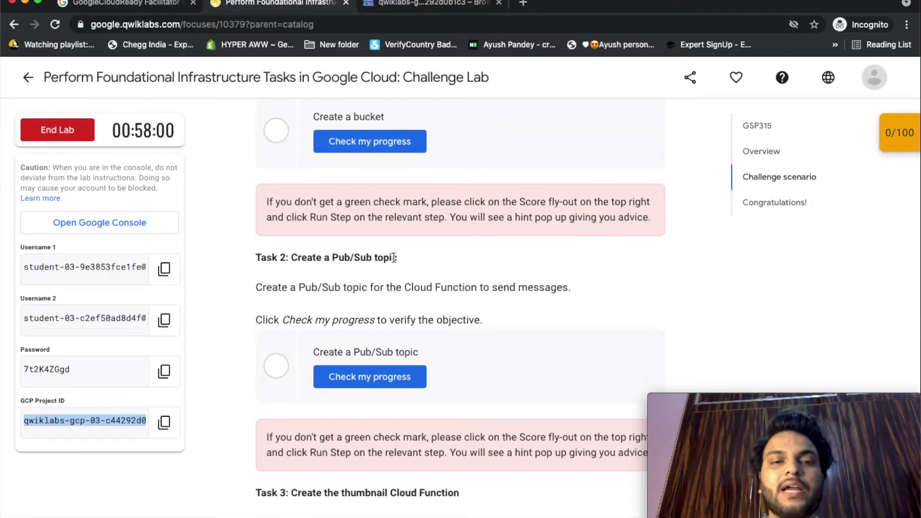
pyautogui.click(438, 4)
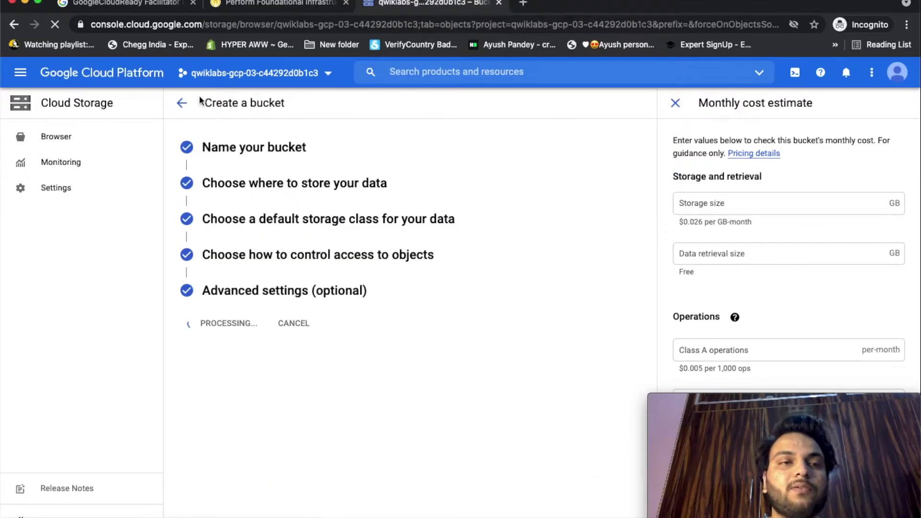
pyautogui.click(20, 76)
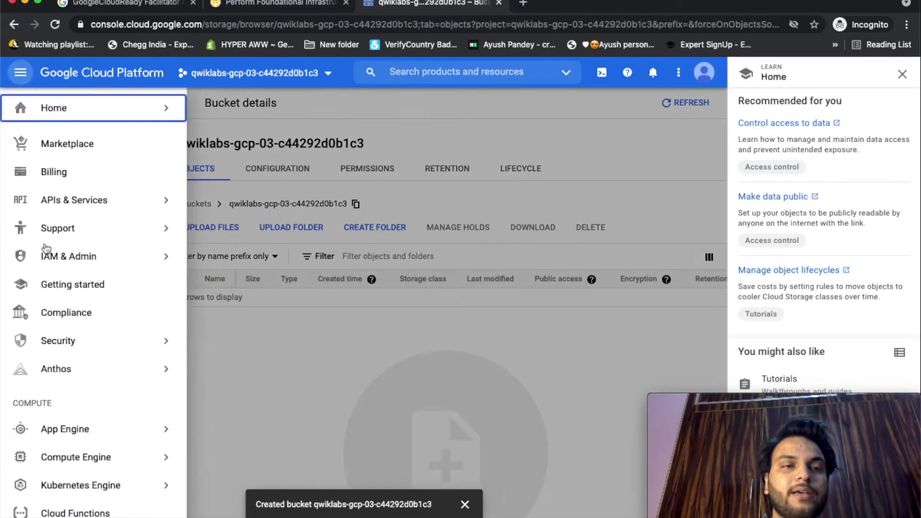
pyautogui.scroll(-5, 60, 331)
pyautogui.scroll(-15, 61, 331)
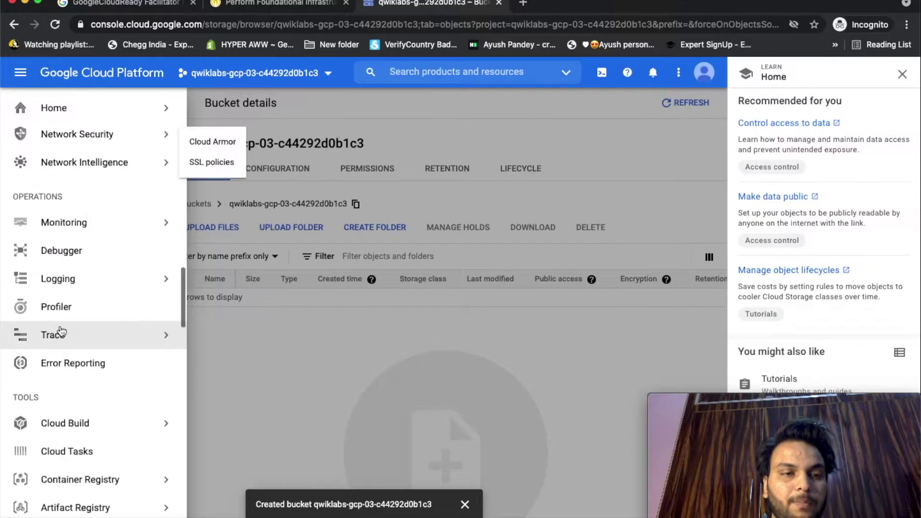
pyautogui.scroll(-2, 61, 331)
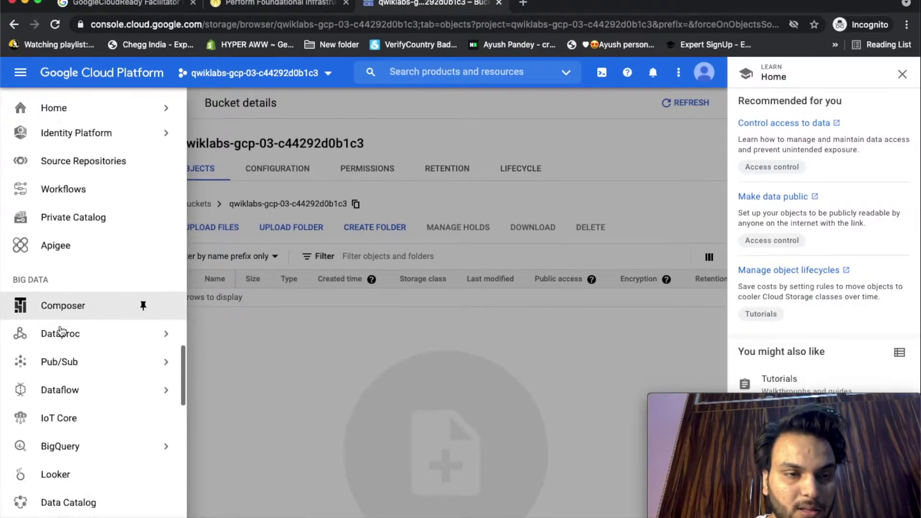
pyautogui.click(60, 353)
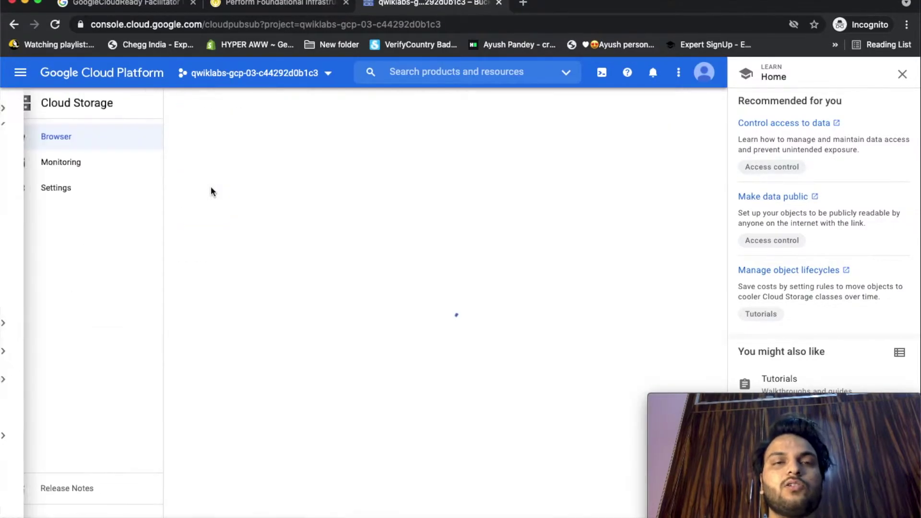
# - Recheck the Task 2 requirements and create a Pub/Sub topic with the ID MyTopic, keeping the default subscription
pyautogui.click(262, 9)
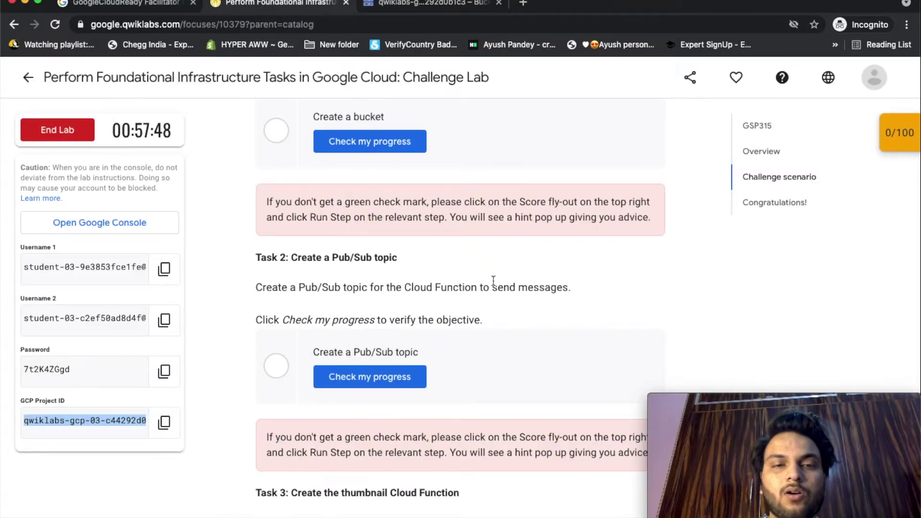
pyautogui.scroll(-3, 493, 329)
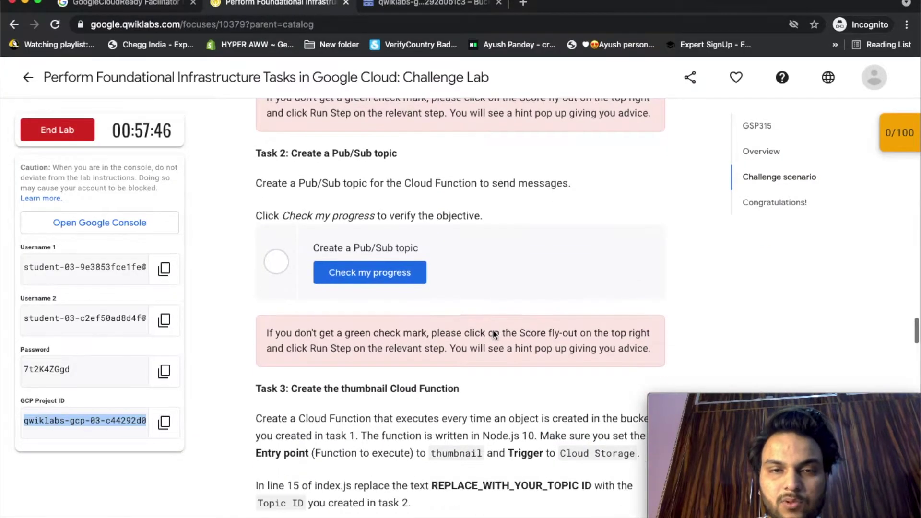
pyautogui.click(446, 8)
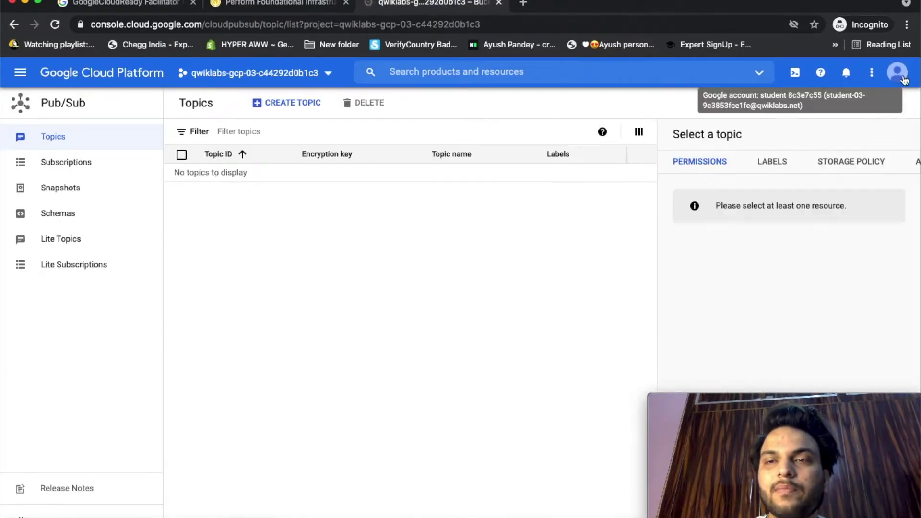
pyautogui.click(293, 103)
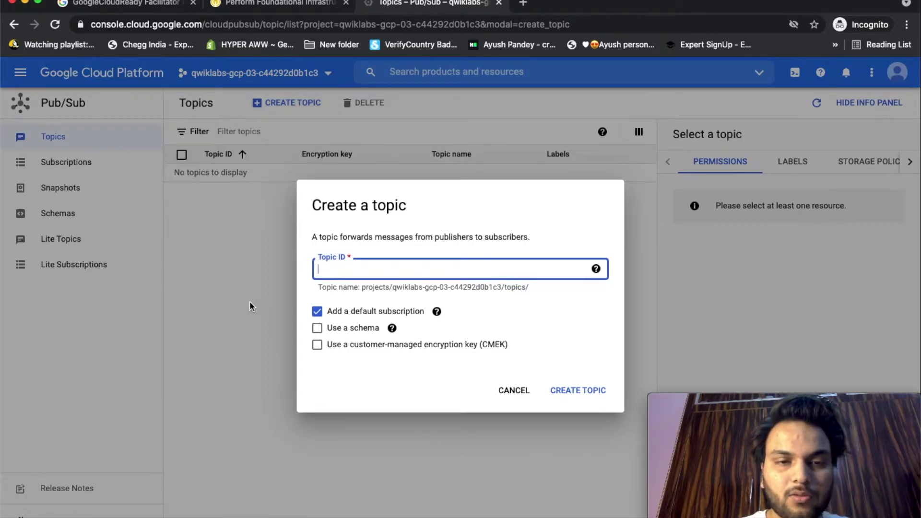
pyautogui.write('MyTopic')
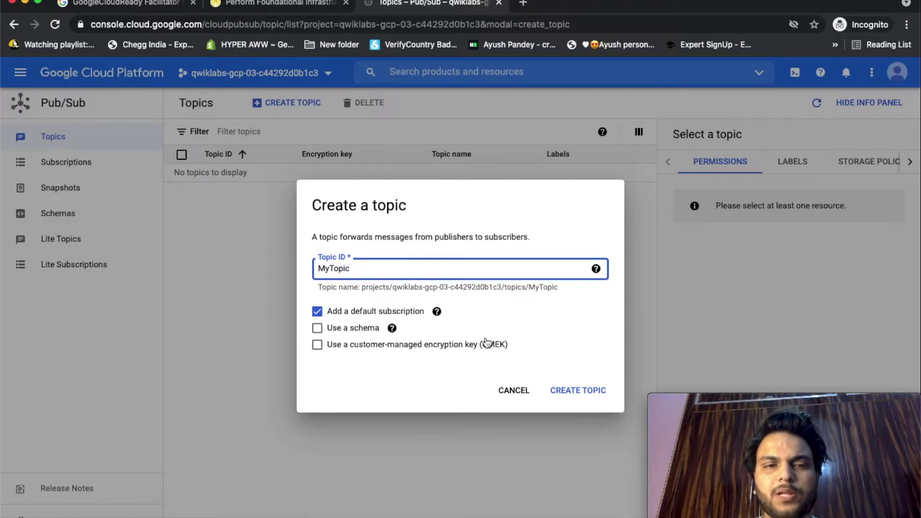
pyautogui.click(561, 391)
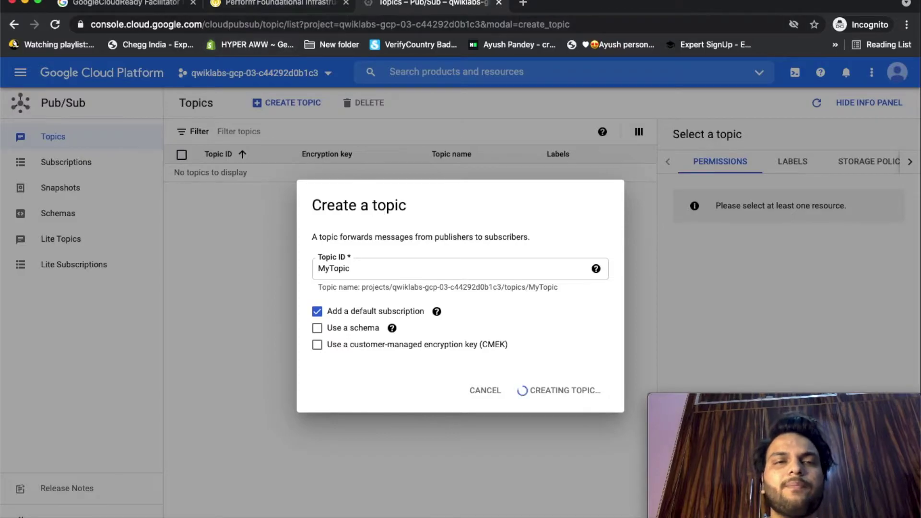
# - Return to the lab instructions and run the progress check for the Task 1 objective, Create a bucket
pyautogui.click(249, 13)
pyautogui.scroll(3, 343, 264)
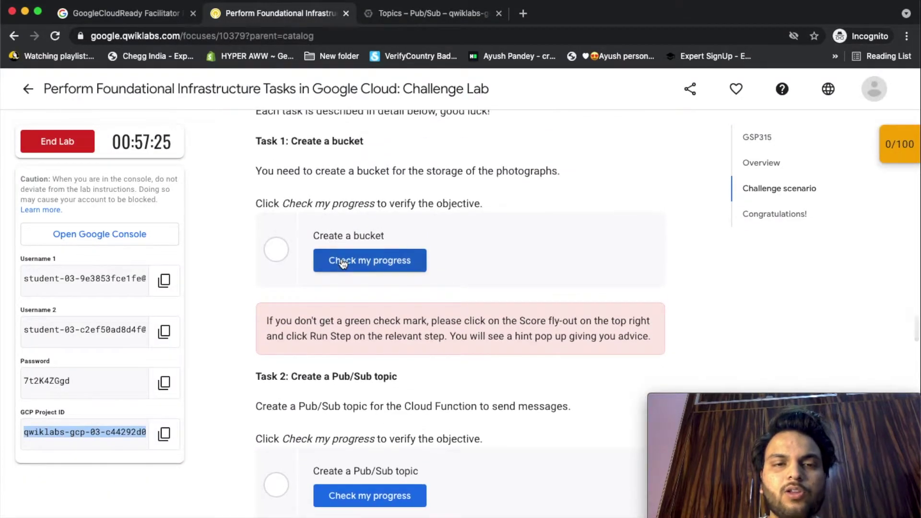
pyautogui.click(342, 263)
# - Read the Task 3 requirements for the thumbnail Cloud Function, including runtime, entry point, trigger and the line 15 replacement in index.js
pyautogui.scroll(-5, 611, 321)
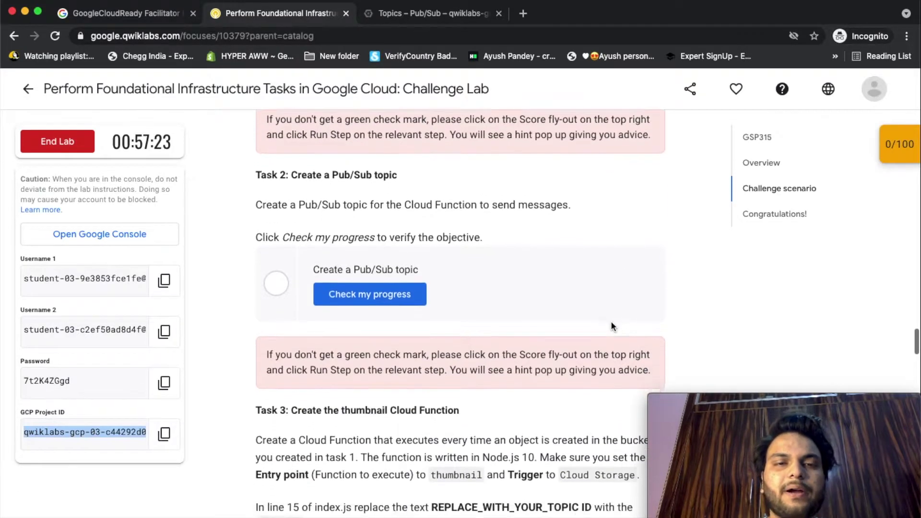
pyautogui.scroll(-3, 611, 321)
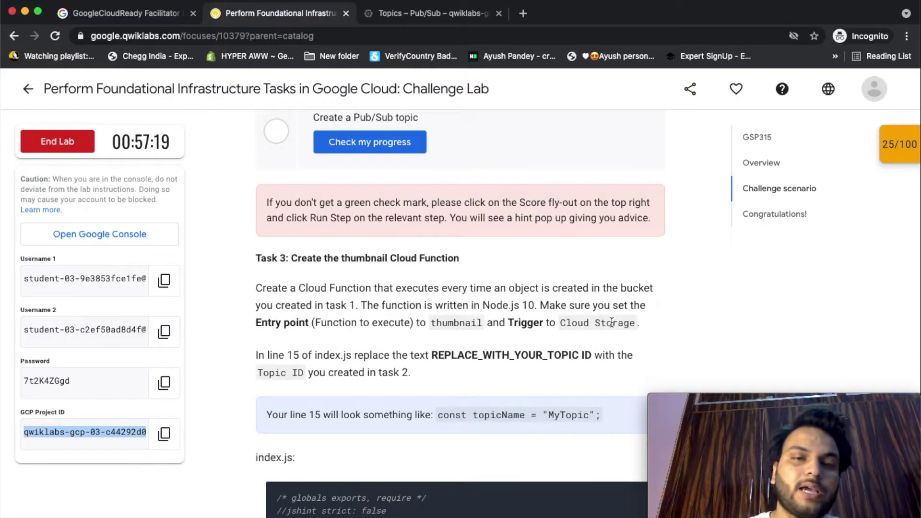
pyautogui.scroll(-1, 611, 321)
pyautogui.scroll(-3, 674, 317)
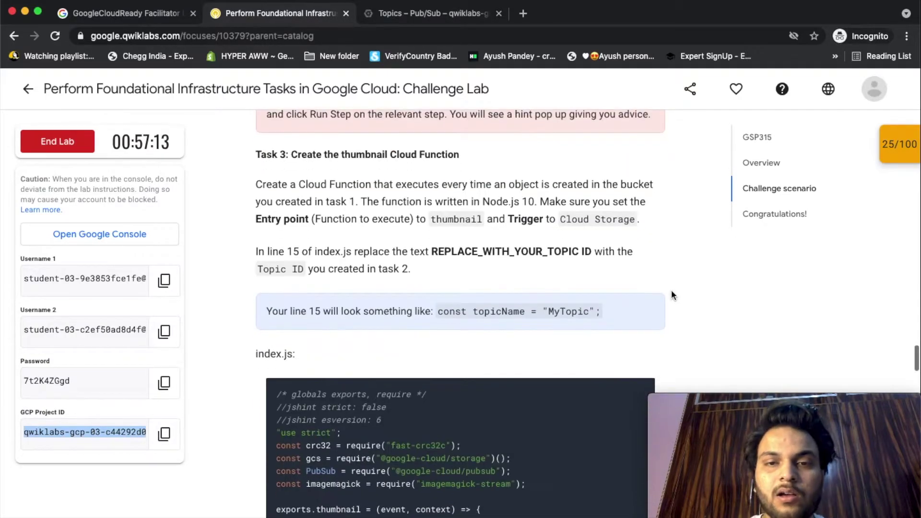
pyautogui.scroll(-1, 692, 308)
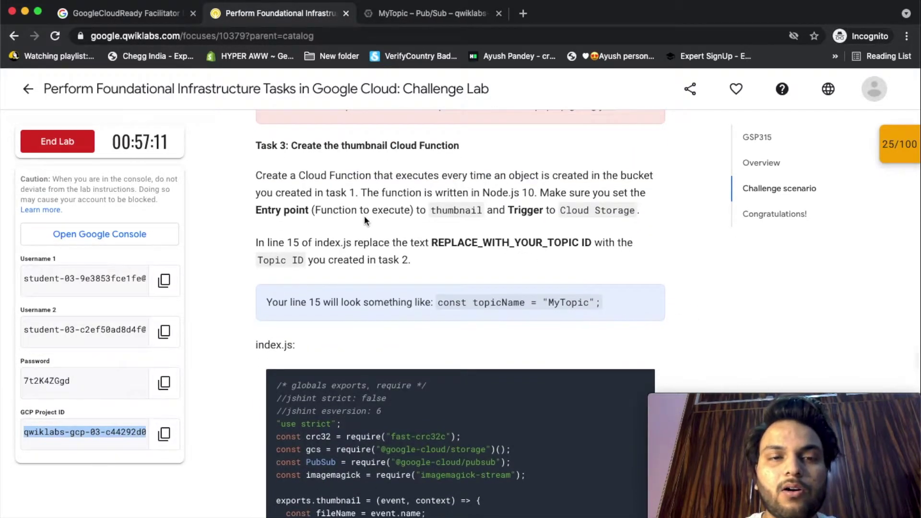
pyautogui.scroll(-1, 640, 289)
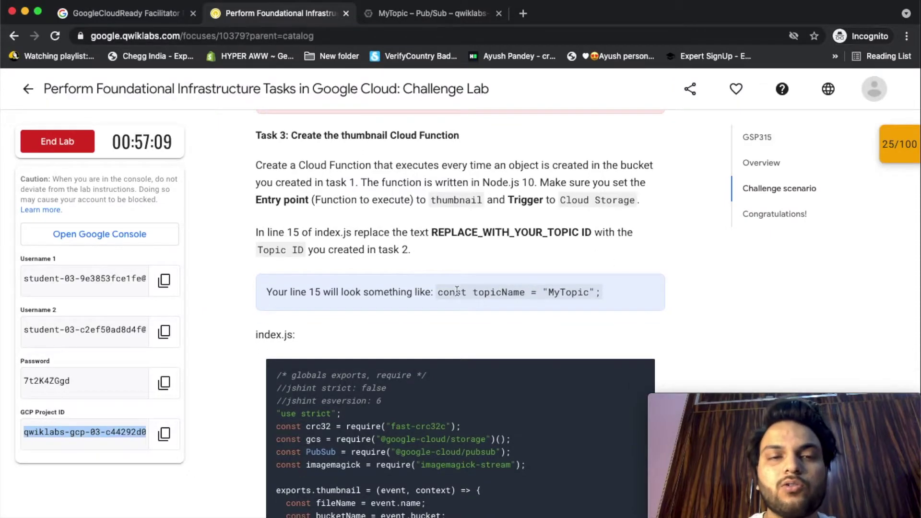
# - Verify the MyTopic details in the console and run the lab's progress check for the Create a Pub/Sub topic objective
pyautogui.click(423, 19)
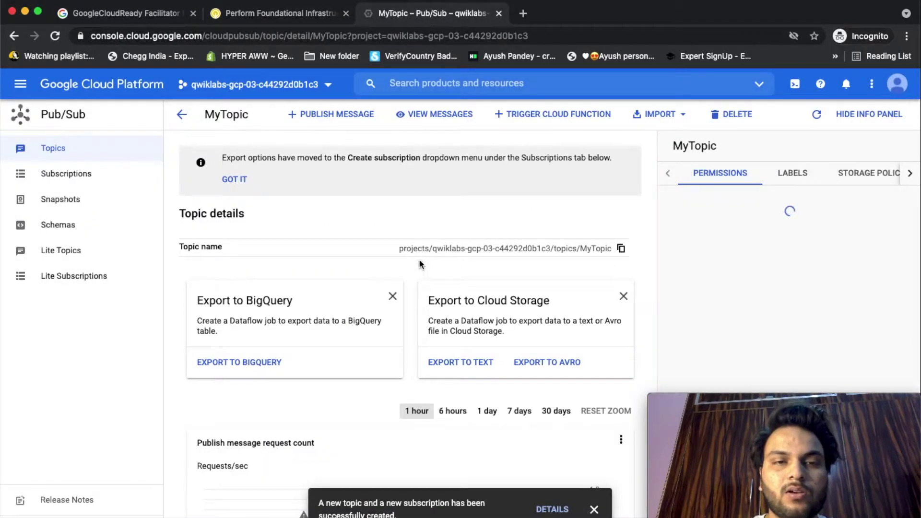
pyautogui.click(282, 12)
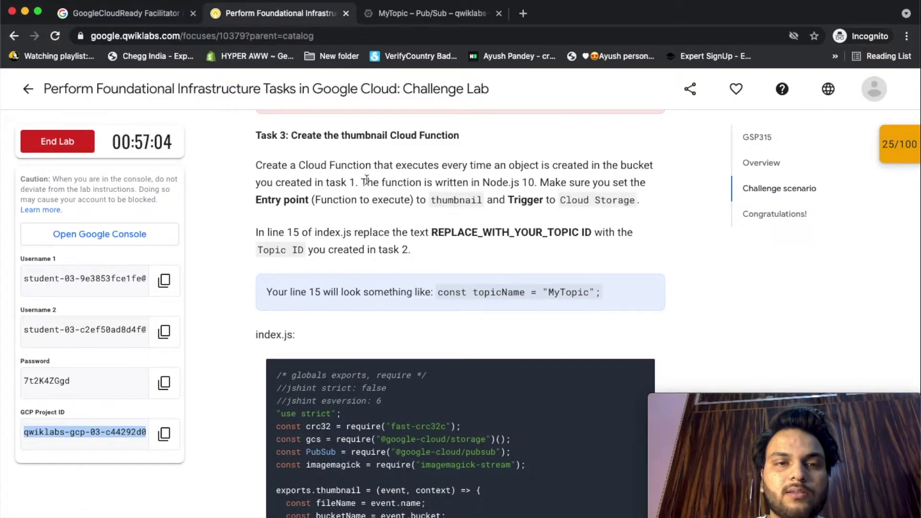
pyautogui.scroll(6, 366, 180)
pyautogui.click(363, 297)
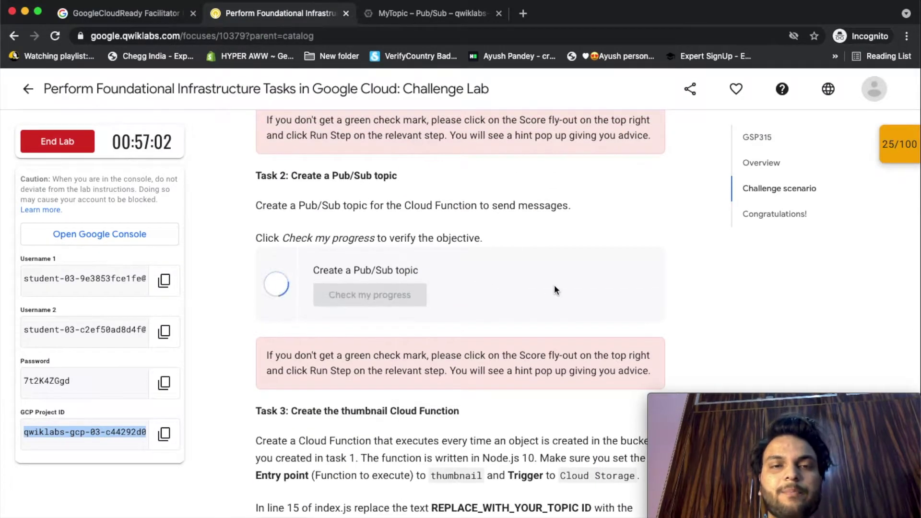
# - Open Cloud Functions in the console, start creating a new function and set its region to us-east1
pyautogui.click(411, 14)
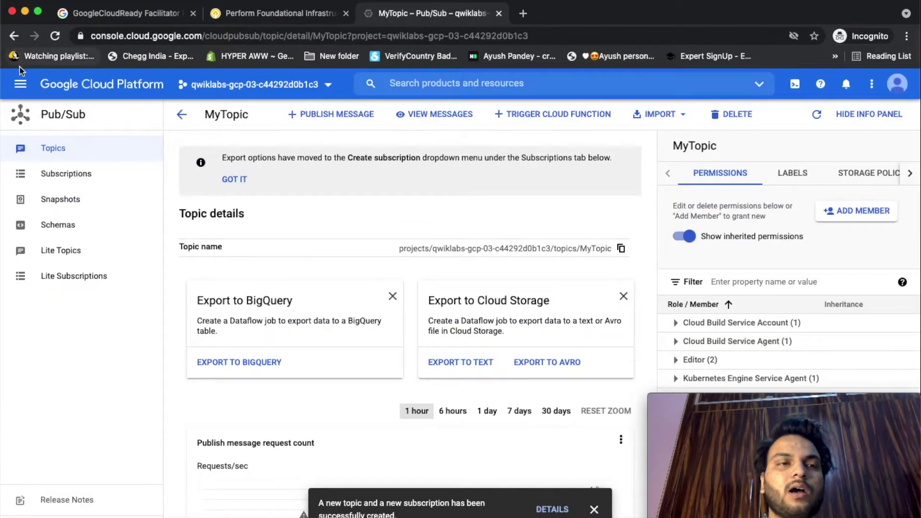
pyautogui.click(19, 85)
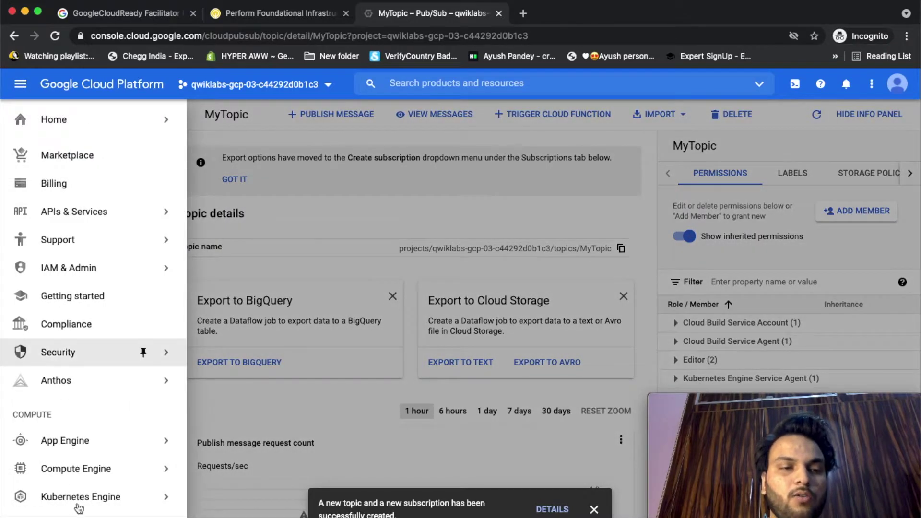
pyautogui.scroll(-5, 72, 431)
pyautogui.click(58, 336)
pyautogui.click(355, 250)
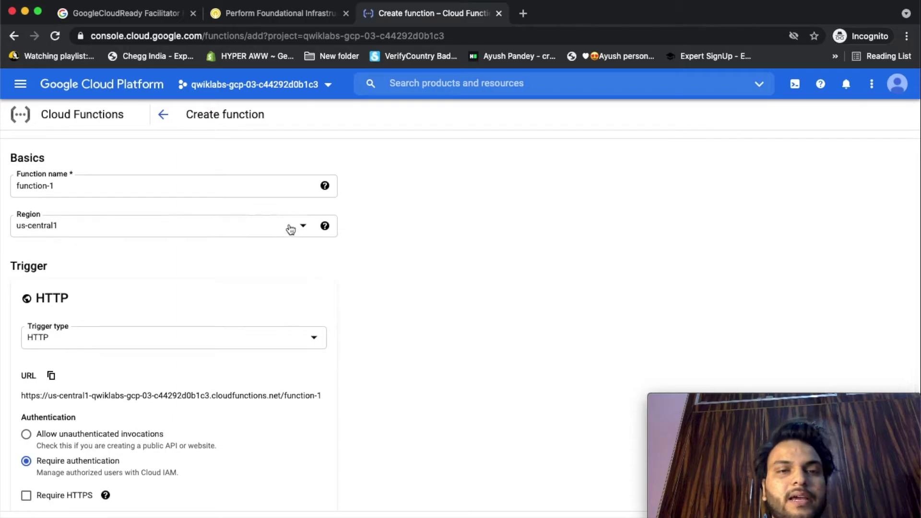
pyautogui.click(290, 228)
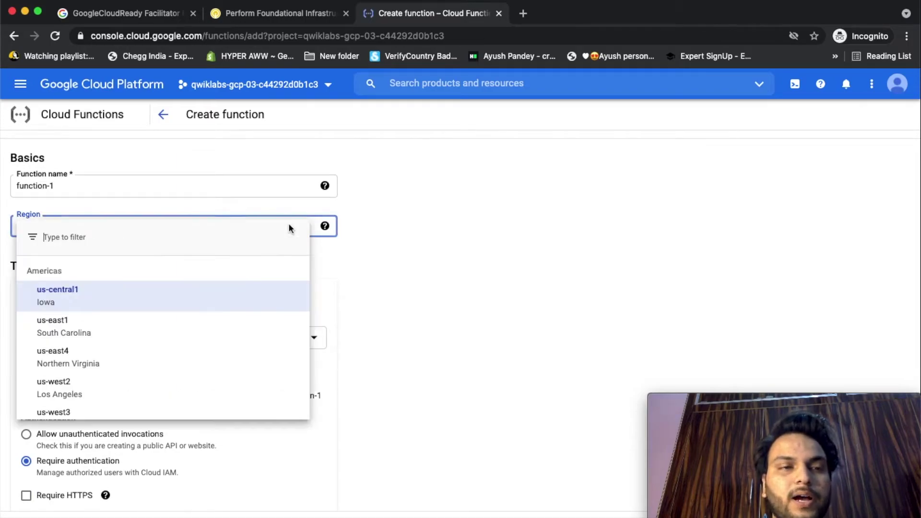
pyautogui.click(183, 328)
pyautogui.scroll(-2, 423, 356)
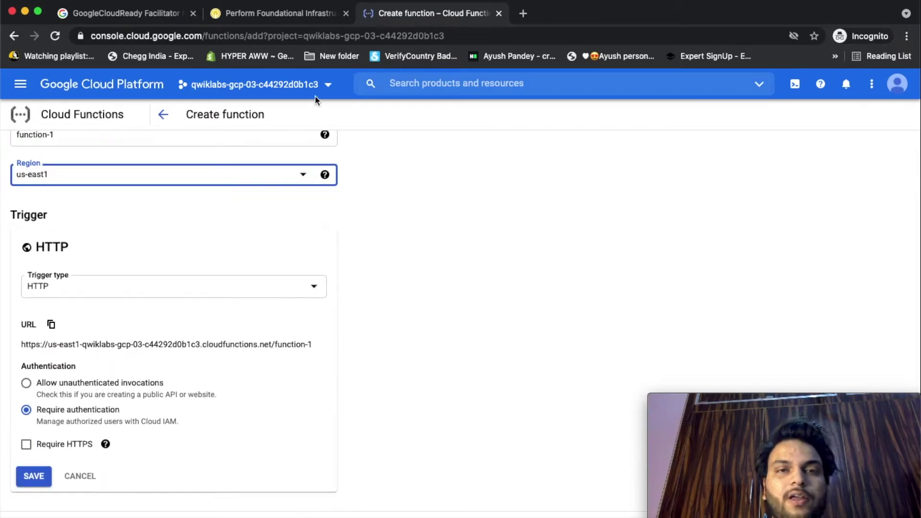
# - Recheck the trigger required by Task 3 and set the function's trigger type to Cloud Storage with event type Finalize/Create
pyautogui.click(287, 13)
pyautogui.scroll(-1, 553, 284)
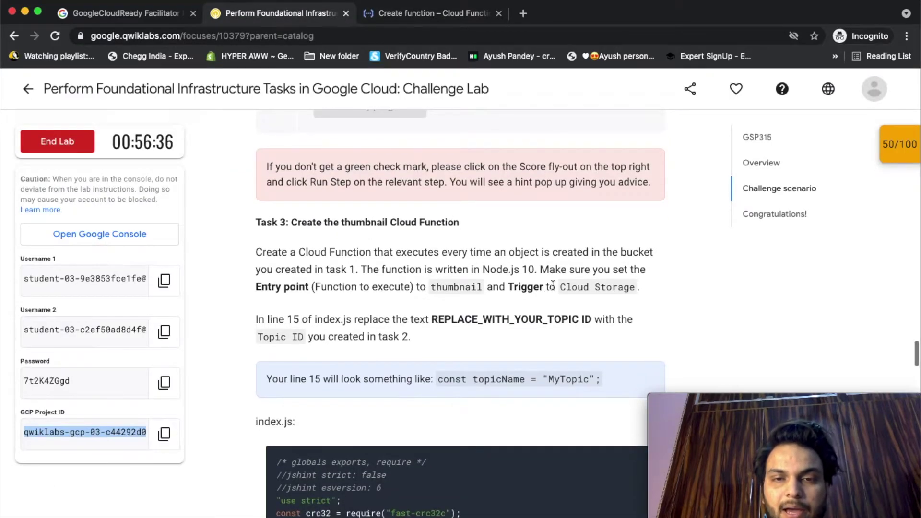
pyautogui.click(414, 16)
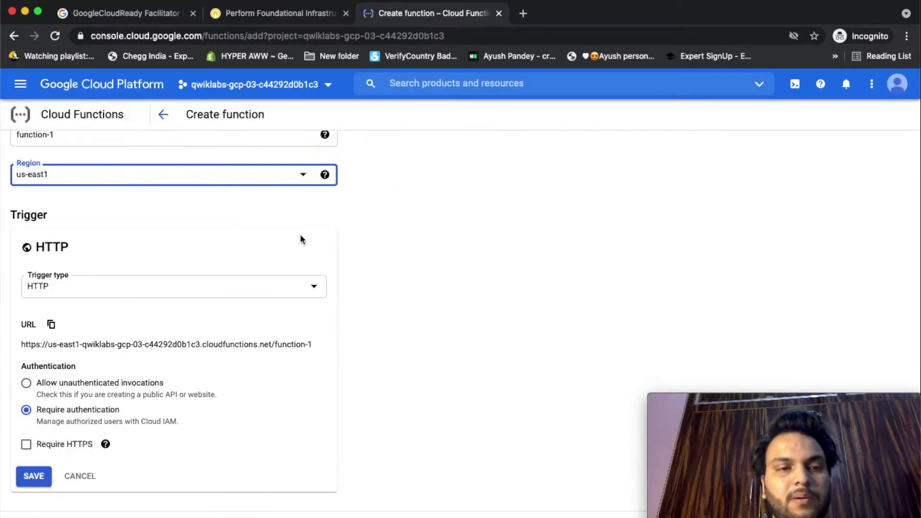
pyautogui.click(261, 292)
pyautogui.click(196, 335)
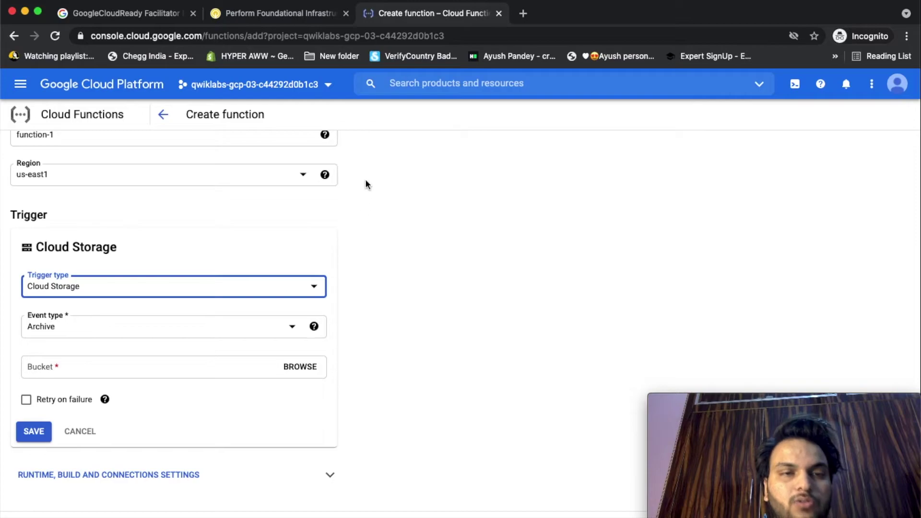
pyautogui.scroll(-1, 461, 371)
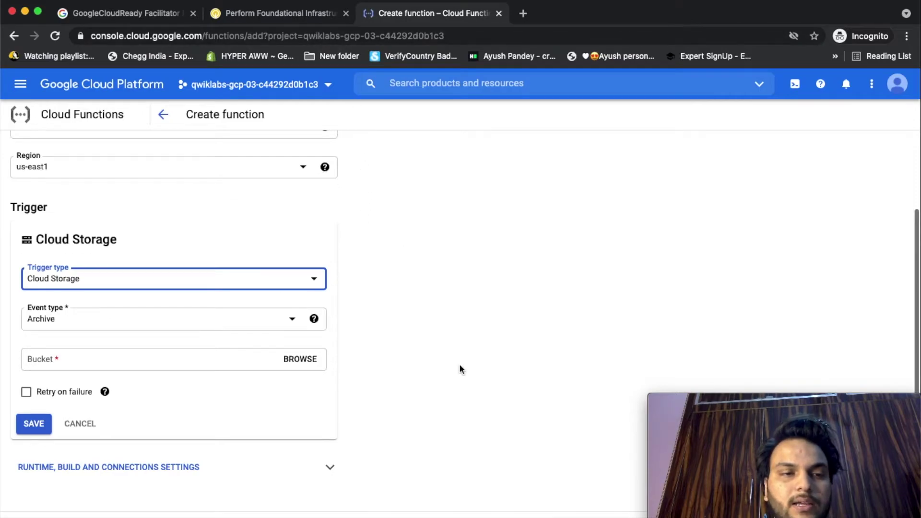
pyautogui.click(290, 320)
pyautogui.click(237, 368)
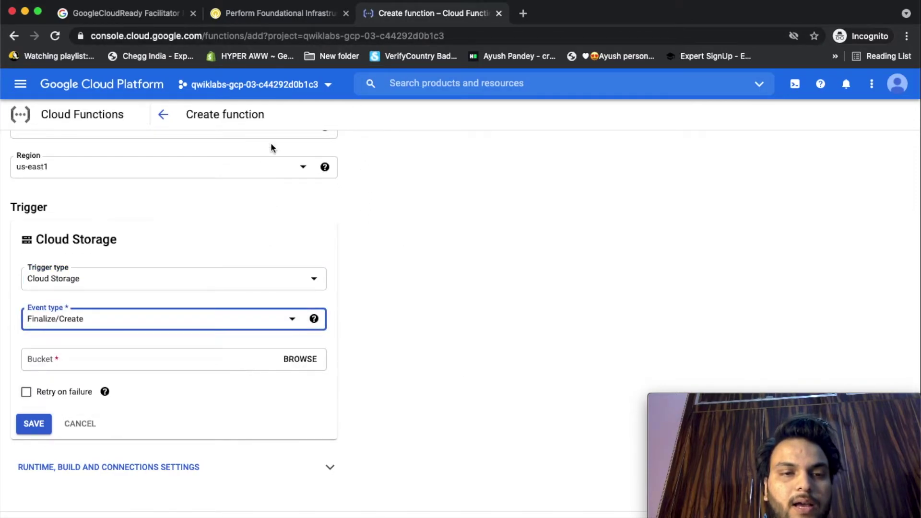
# - Recheck the Task 3 bucket requirement, select bucket qwiklabs-gcp-03-c44292d0b1c3 for the Cloud Storage trigger and save the trigger
pyautogui.click(271, 15)
pyautogui.scroll(-2, 422, 228)
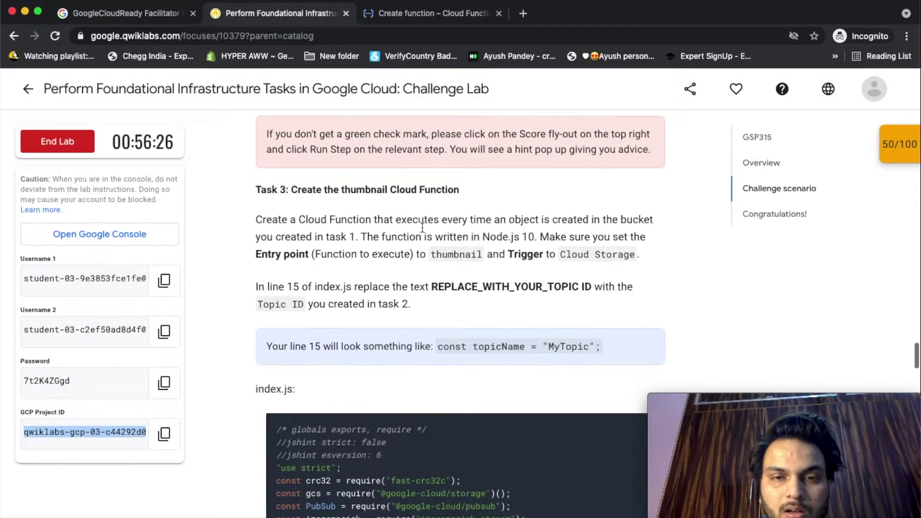
pyautogui.click(402, 15)
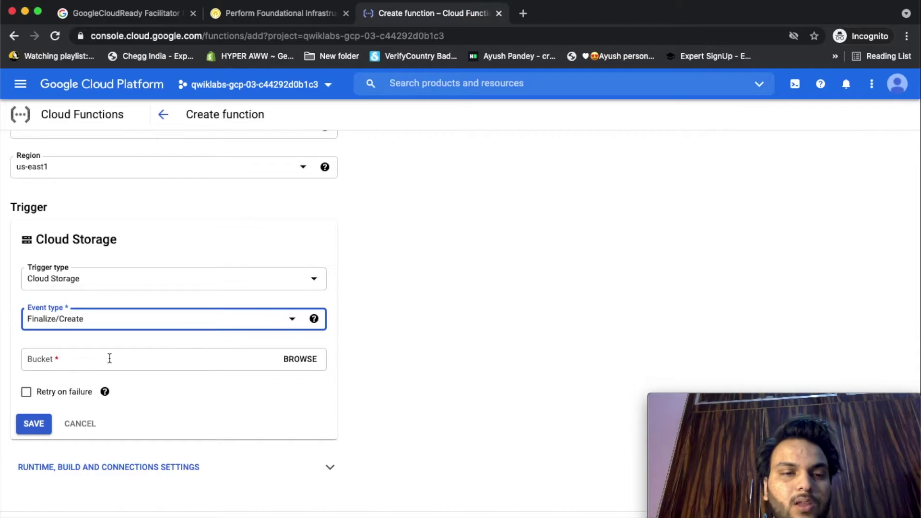
pyautogui.click(302, 360)
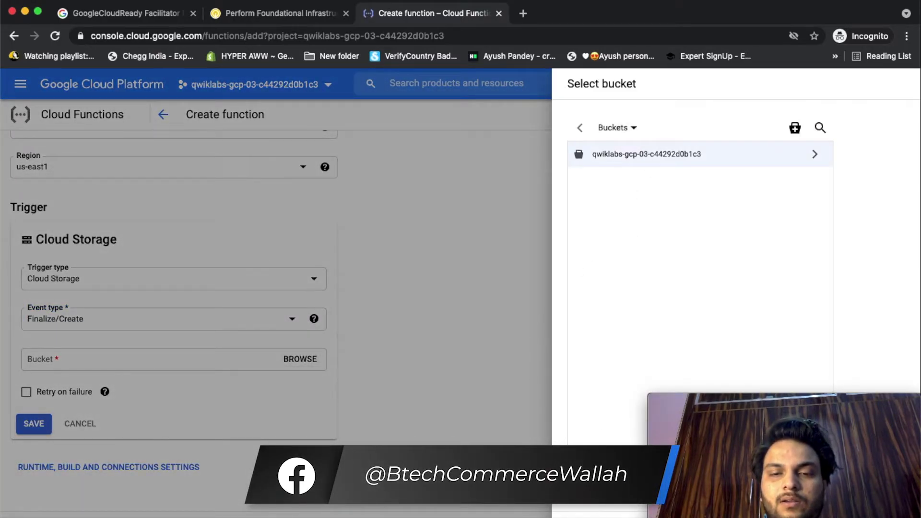
pyautogui.press('Return')
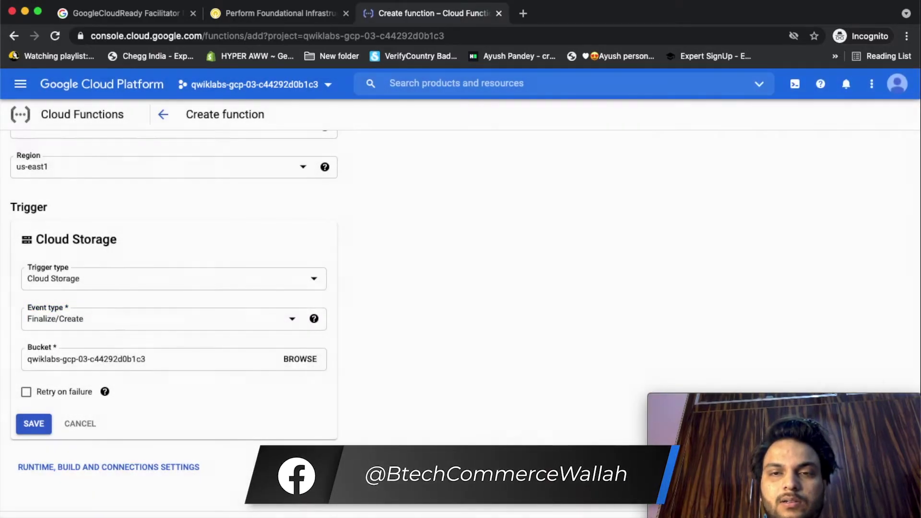
pyautogui.click(33, 426)
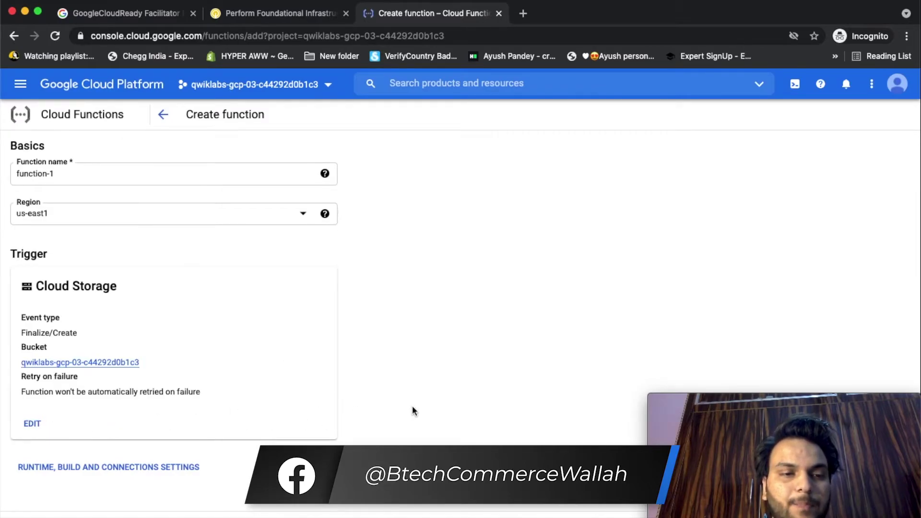
# - Continue to the function's code stage with the Node.js 10 runtime and set the entry point to thumbnail, copied from the lab instructions
pyautogui.click(309, 14)
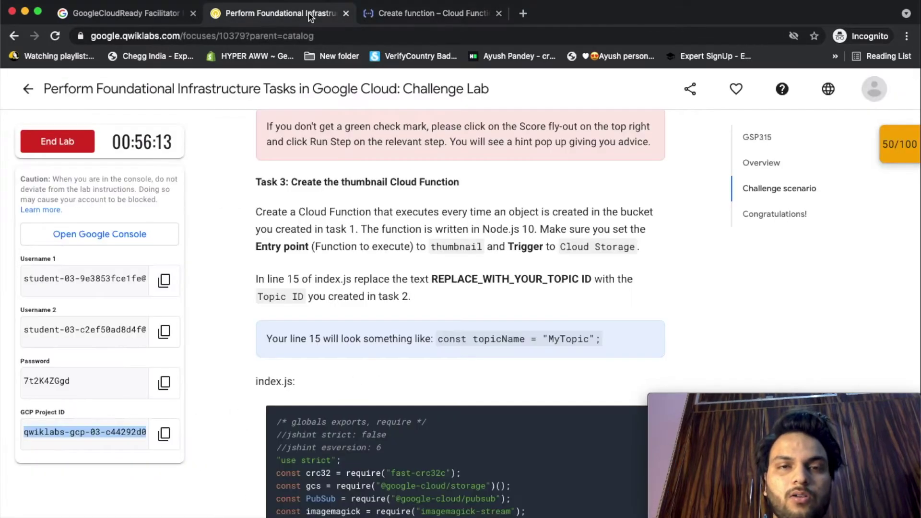
pyautogui.click(404, 14)
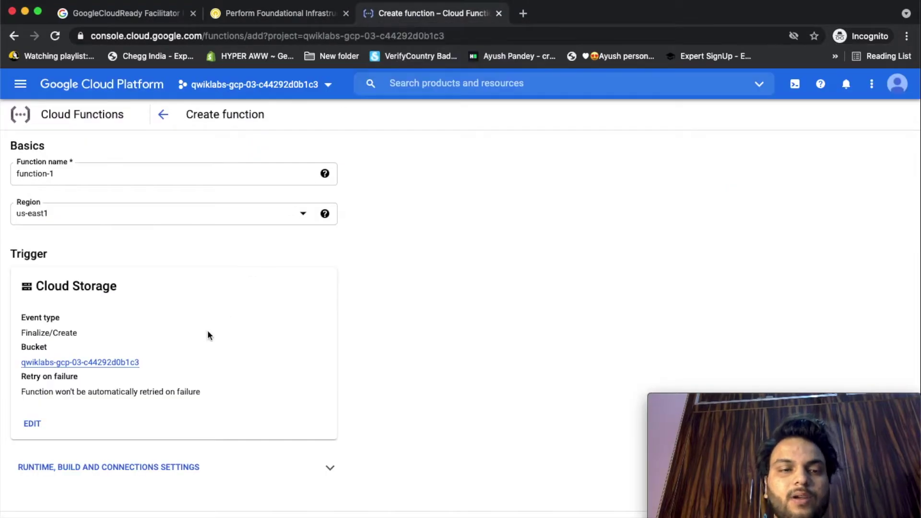
pyautogui.click(259, 416)
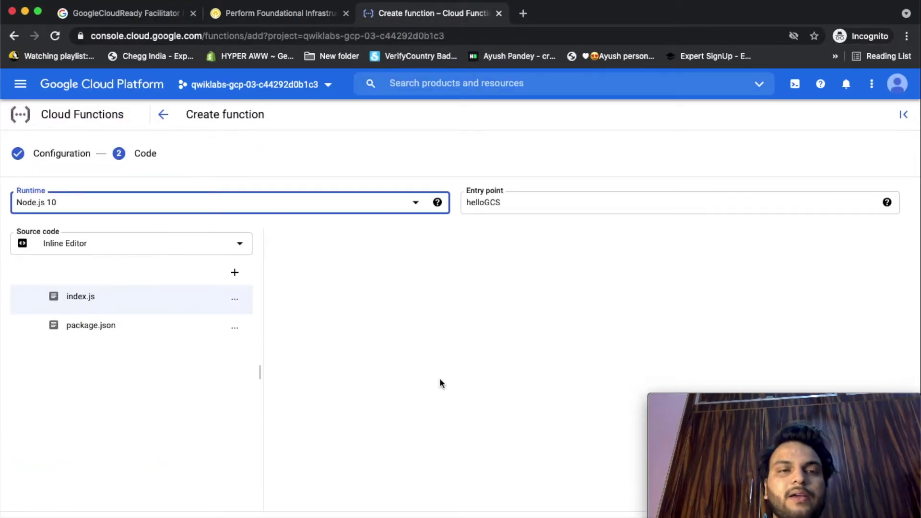
pyautogui.click(316, 17)
pyautogui.moveTo(431, 247); pyautogui.dragTo(482, 257)
pyautogui.press('super+c')
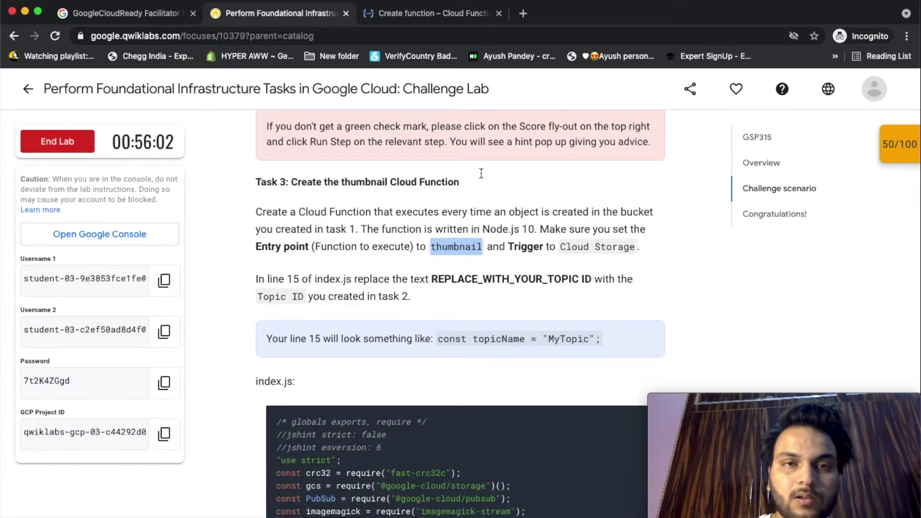
pyautogui.click(434, 16)
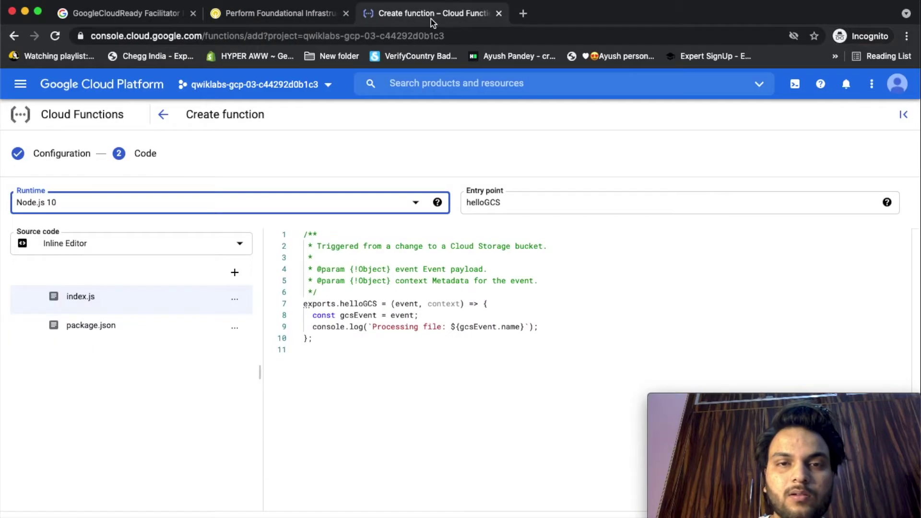
pyautogui.click(509, 204)
pyautogui.press('BackSpace')
pyautogui.press('BackSpace')
pyautogui.press('super+v')
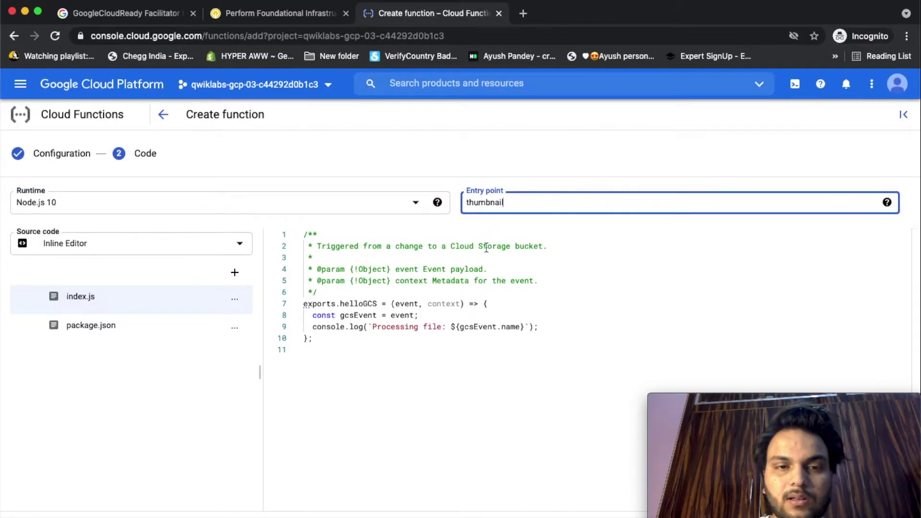
# - Copy the lab's index.js code and replace the entire default content of the function's index.js with it
pyautogui.click(282, 22)
pyautogui.scroll(-5, 399, 255)
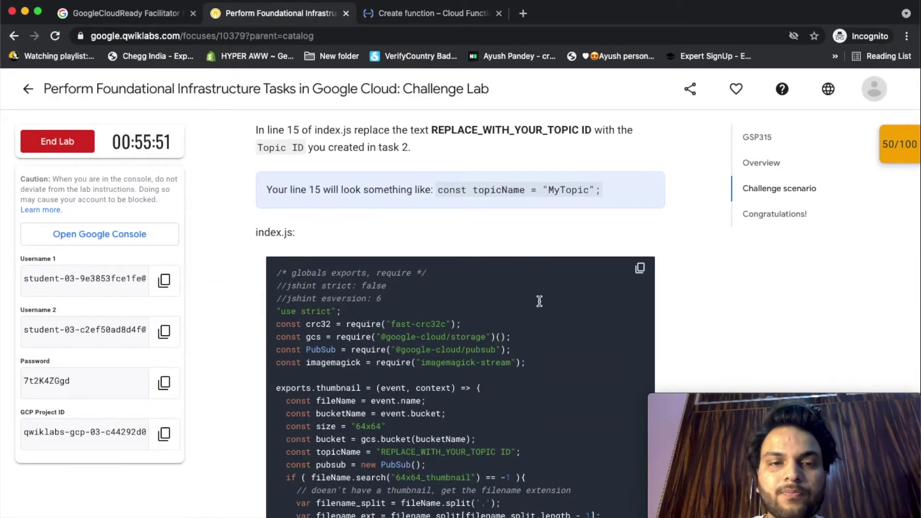
pyautogui.scroll(-3, 532, 297)
pyautogui.scroll(-1, 512, 348)
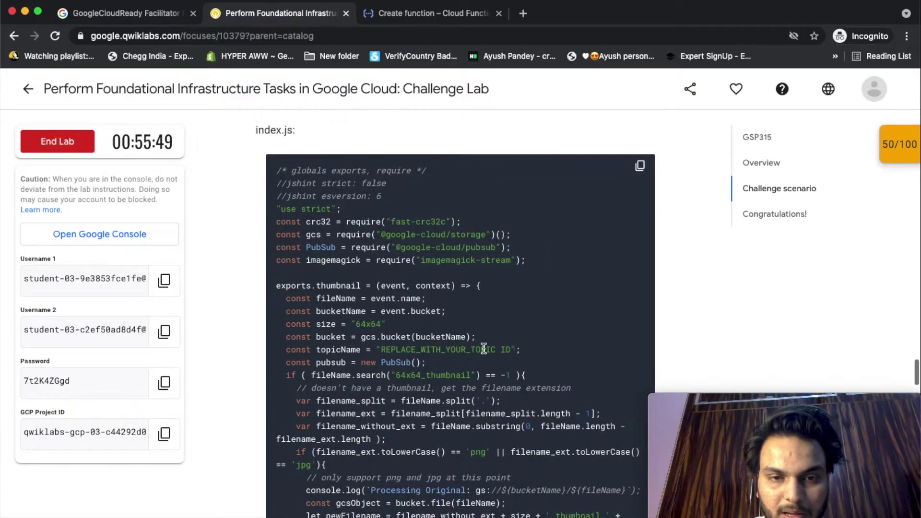
pyautogui.click(640, 168)
pyautogui.click(447, 20)
pyautogui.click(391, 277)
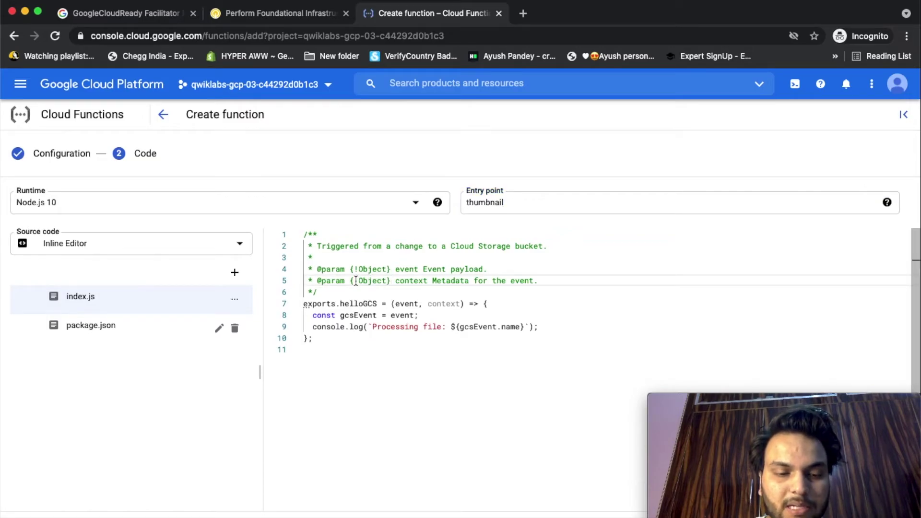
pyautogui.hotkey('ctrl', 'a')
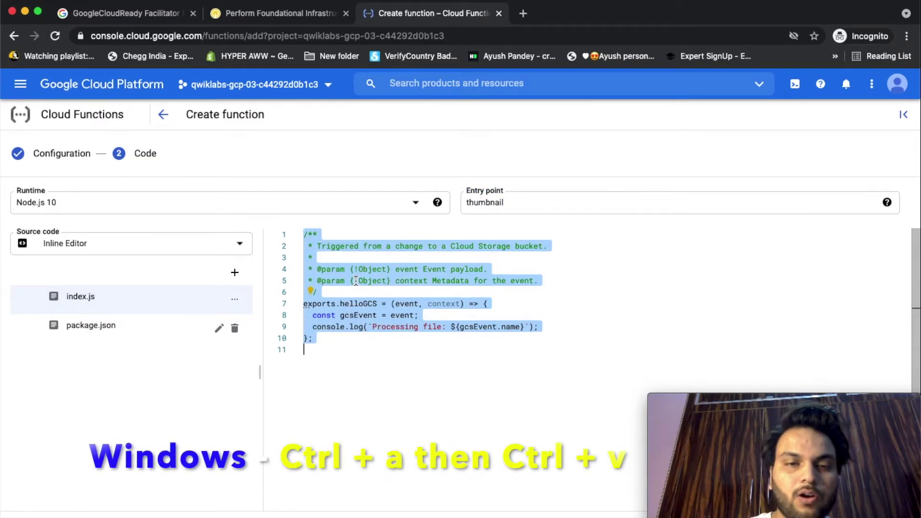
pyautogui.hotkey('ctrl', 'v')
# - Replace REPLACE_WITH_YOUR_TOPIC ID on line 15 of index.js with MyTopic as the topicName value
pyautogui.scroll(3, 364, 298)
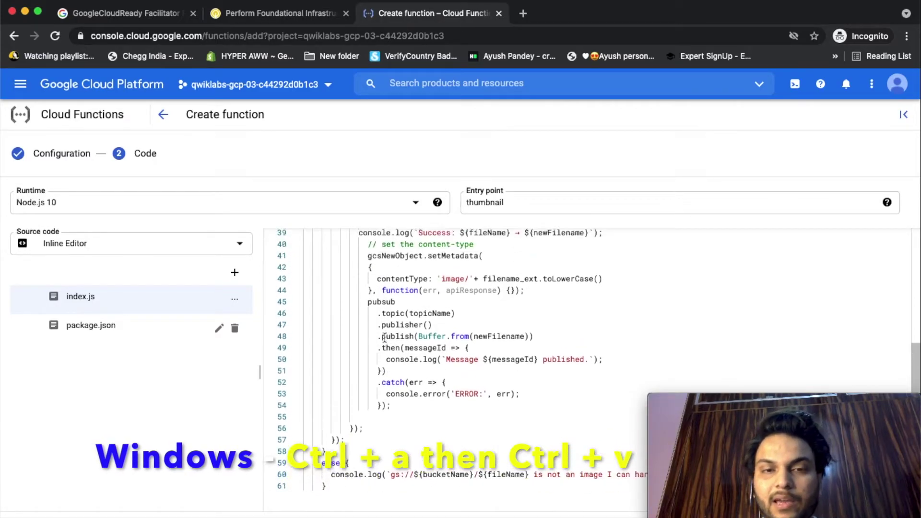
pyautogui.scroll(1, 384, 338)
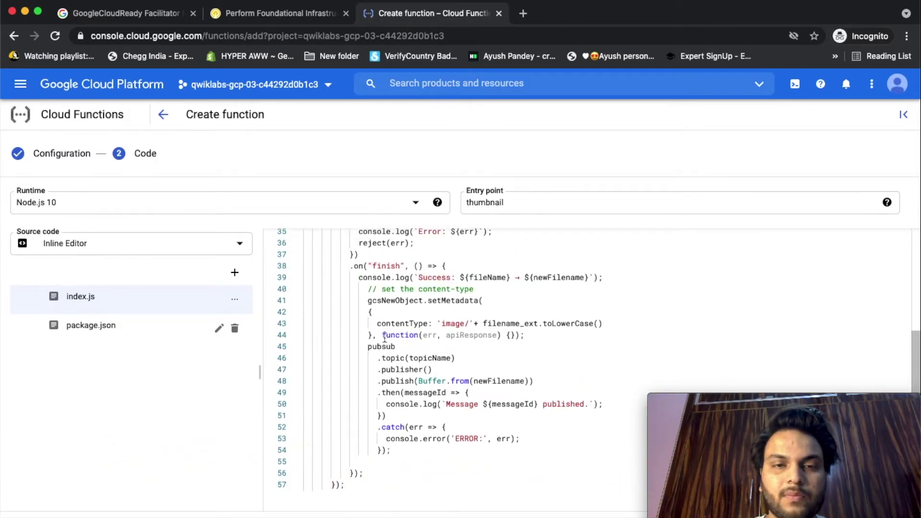
pyautogui.scroll(4, 384, 338)
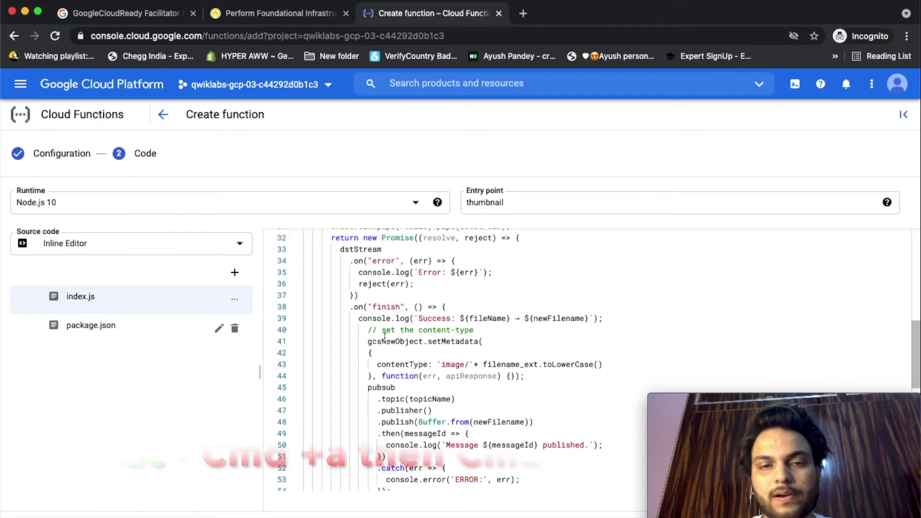
pyautogui.scroll(5, 384, 338)
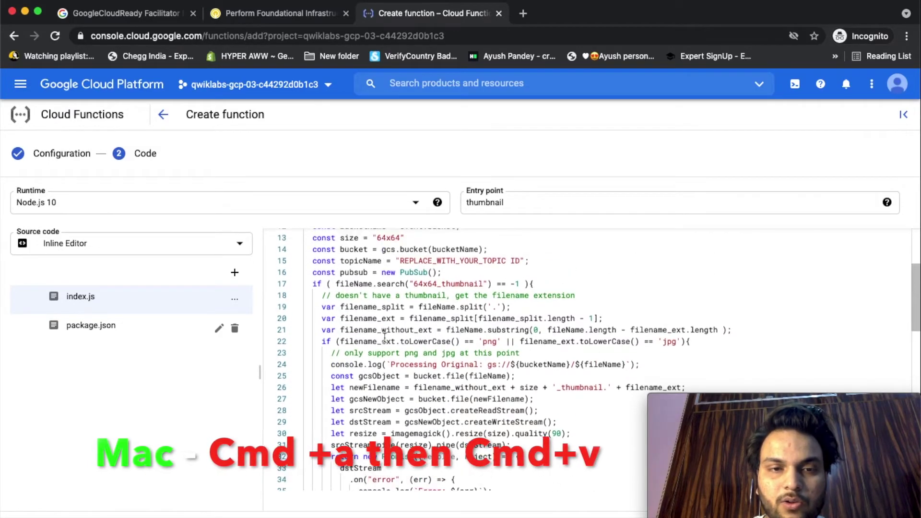
pyautogui.click(519, 284)
pyautogui.press('BackSpace')
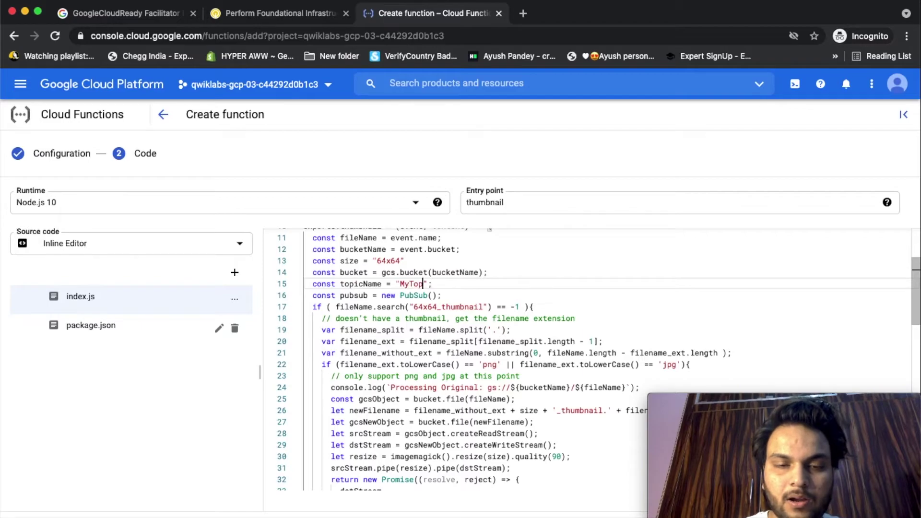
# - Copy the lab's package.json code, replace the entire default content of the function's package.json with it and look it over
pyautogui.click(316, 13)
pyautogui.scroll(-15, 456, 190)
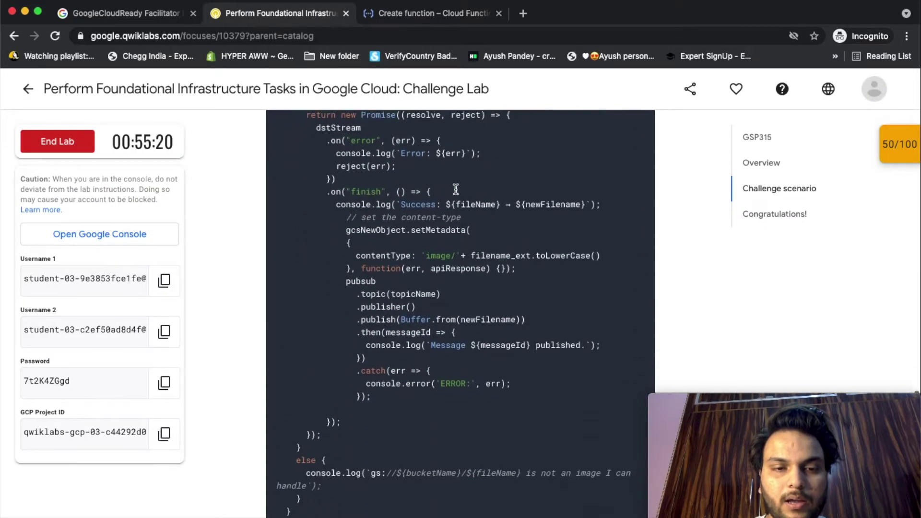
pyautogui.click(642, 315)
pyautogui.click(427, 13)
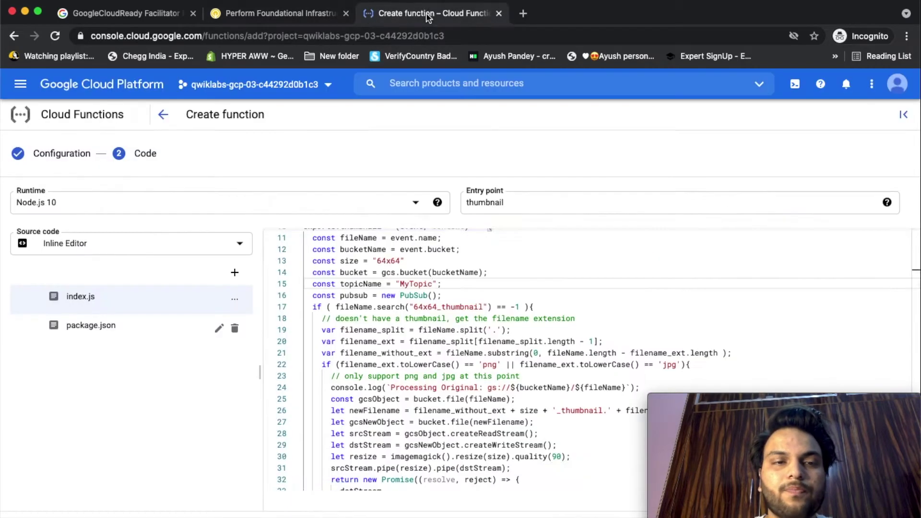
pyautogui.click(175, 326)
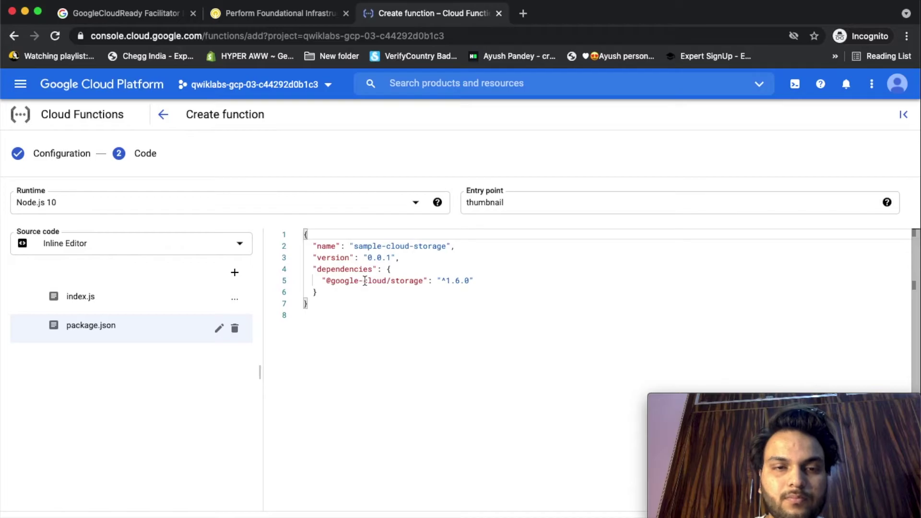
pyautogui.click(365, 281)
pyautogui.hotkey('ctrl', 'a')
pyautogui.hotkey('ctrl', 'v')
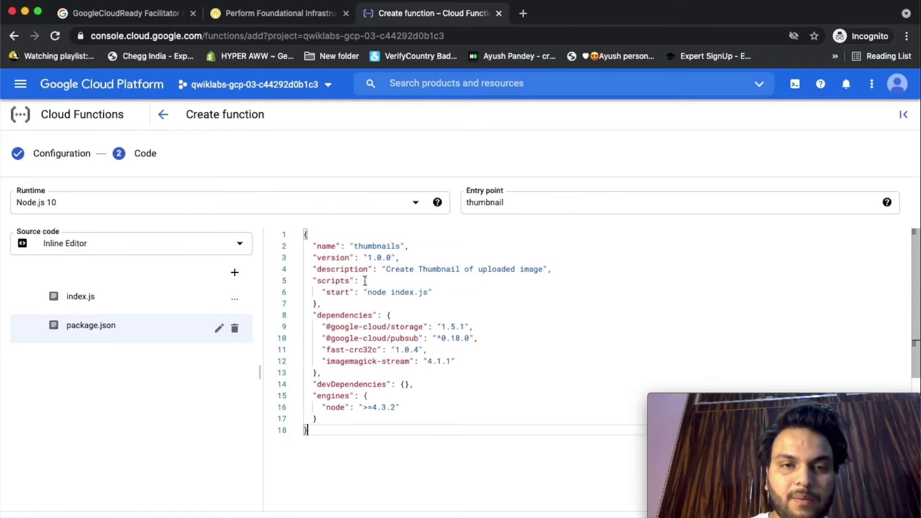
pyautogui.scroll(-1, 427, 401)
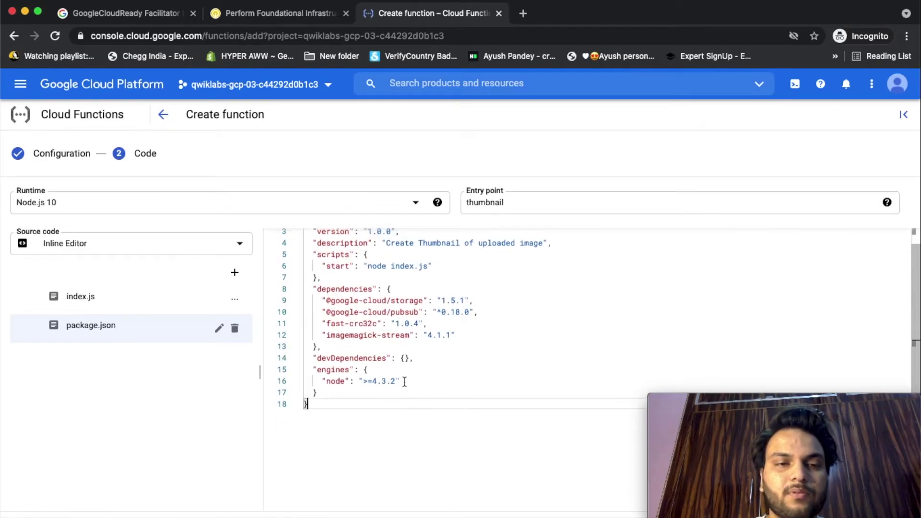
pyautogui.scroll(1, 428, 402)
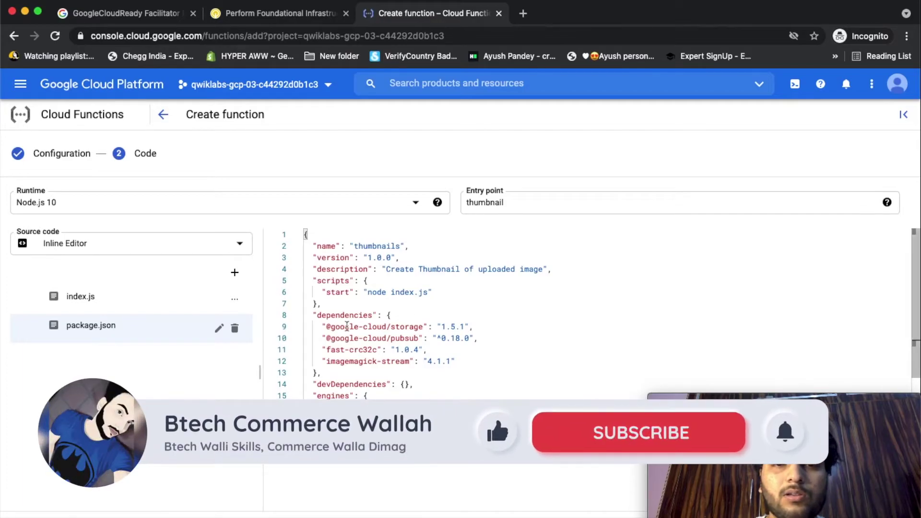
pyautogui.click(287, 19)
pyautogui.scroll(-5, 435, 305)
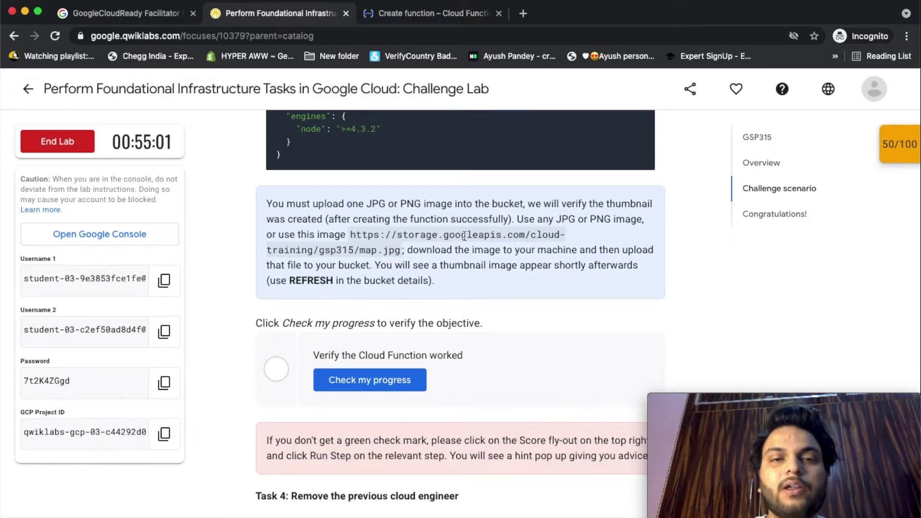
pyautogui.moveTo(350, 235); pyautogui.dragTo(402, 250)
pyautogui.press('super+c')
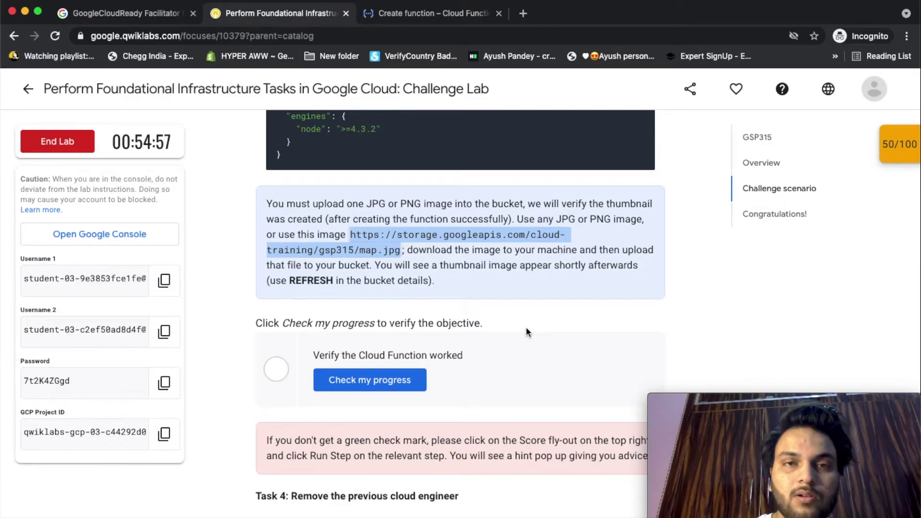
pyautogui.click(523, 13)
pyautogui.press('super+v')
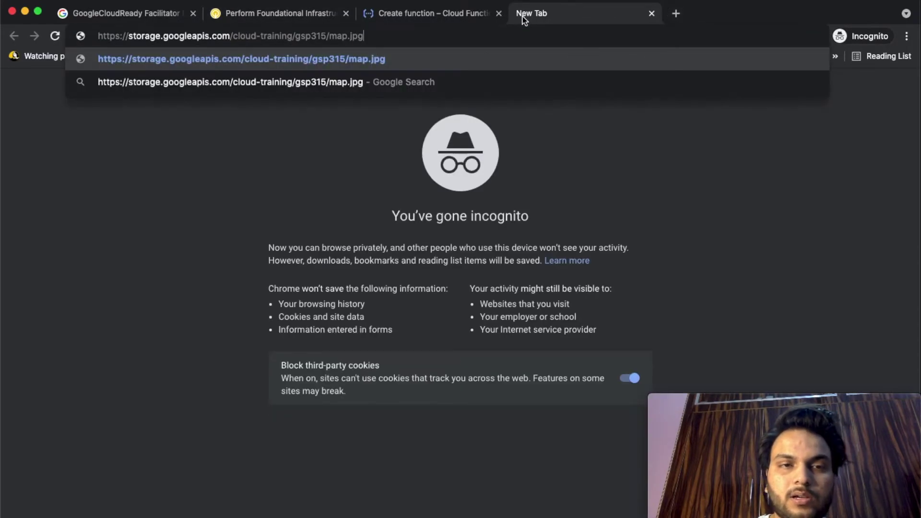
pyautogui.press('Return')
pyautogui.rightClick(335, 228)
pyautogui.click(360, 255)
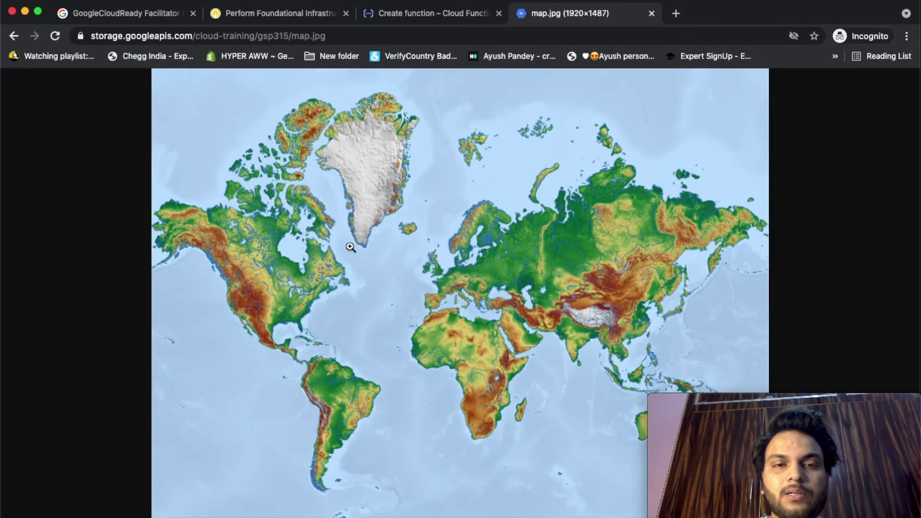
pyautogui.press('super+s')
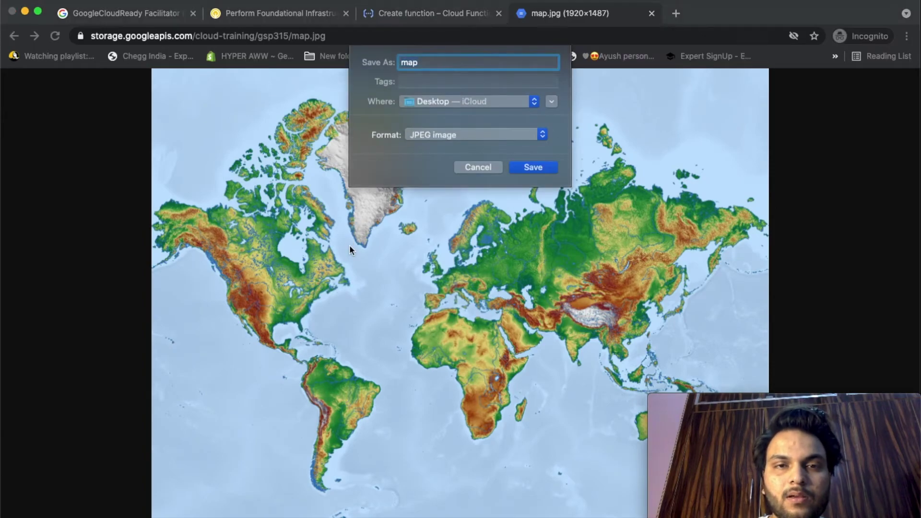
pyautogui.press('Return')
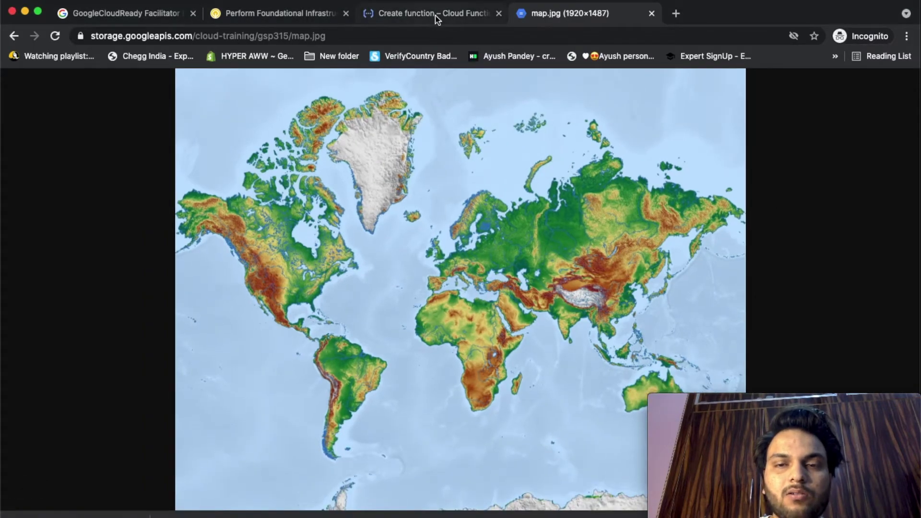
# - Deploy function-1 and review the lab's instructions for uploading an image to the bucket and verifying the Cloud Function
pyautogui.click(436, 14)
pyautogui.click(57, 516)
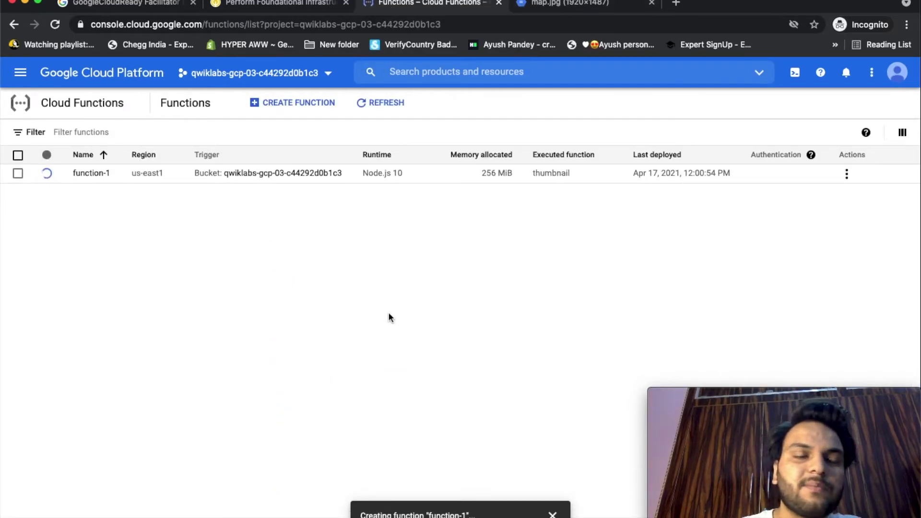
pyautogui.click(280, 6)
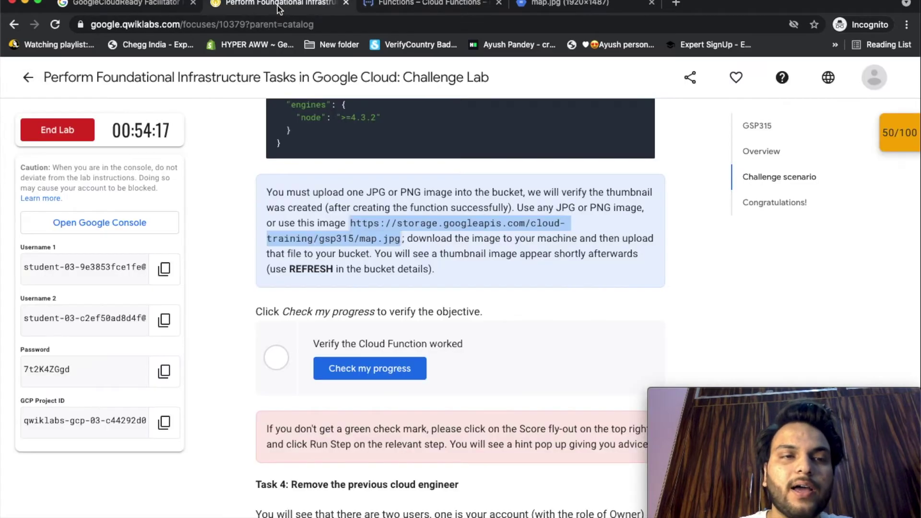
pyautogui.scroll(-1, 318, 357)
pyautogui.scroll(-1, 317, 357)
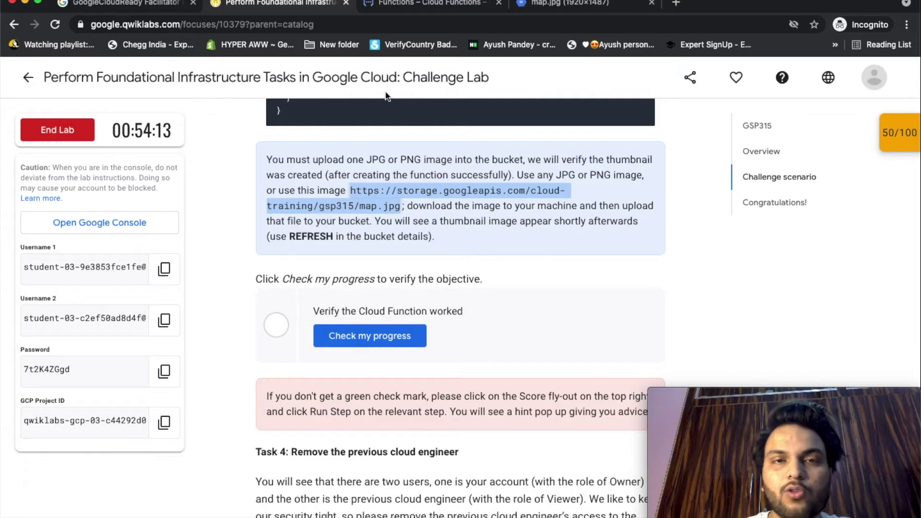
# - Open the project's bucket in Cloud Storage and upload the saved map.jpeg image from the Desktop to it
pyautogui.click(438, 5)
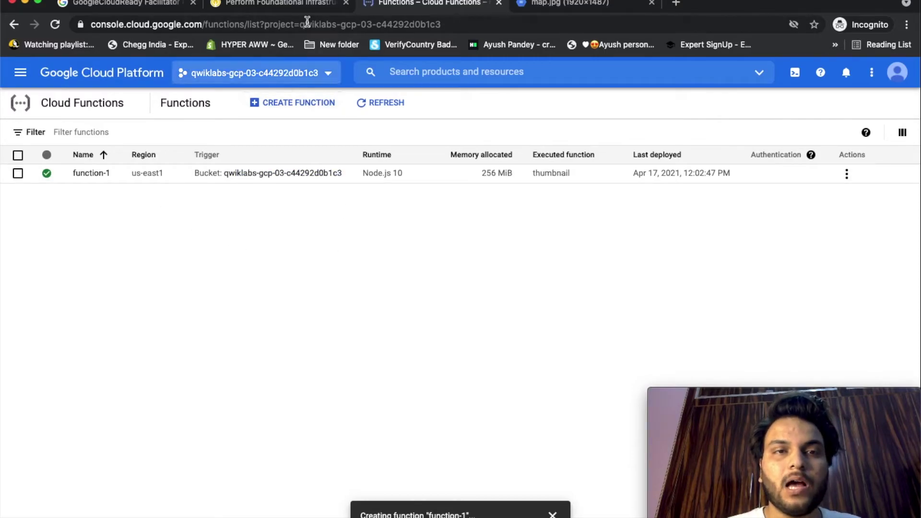
pyautogui.click(21, 74)
pyautogui.scroll(-5, 152, 427)
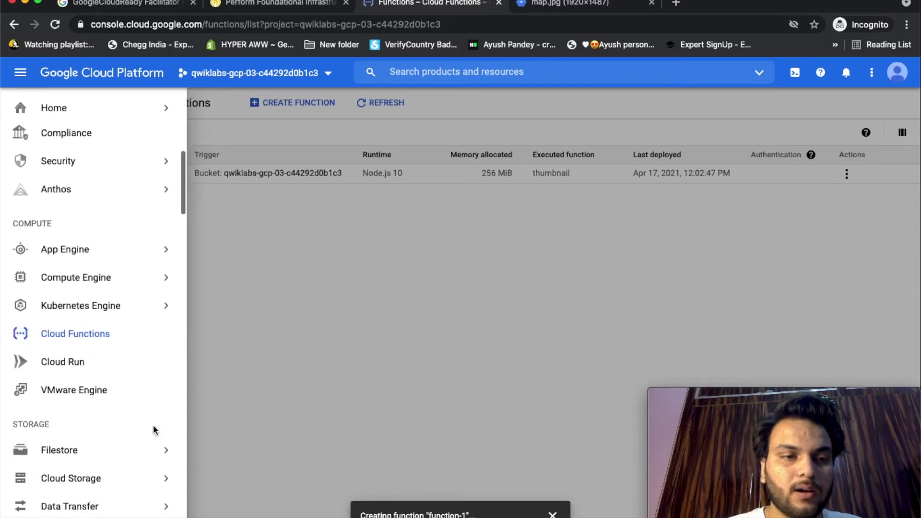
pyautogui.click(121, 431)
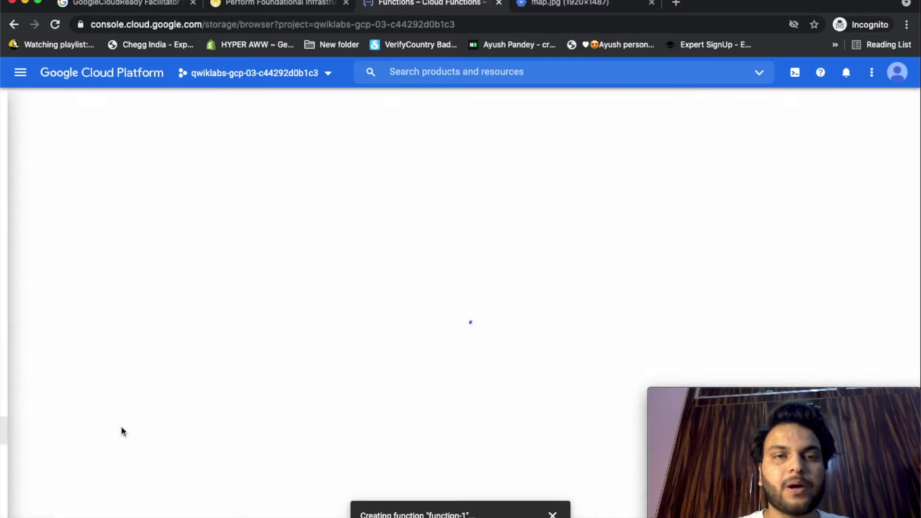
pyautogui.click(295, 194)
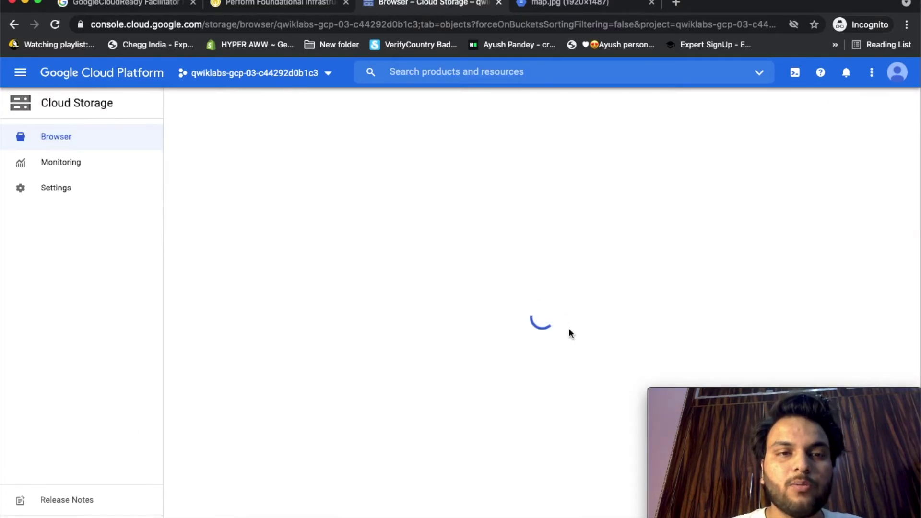
pyautogui.click(220, 231)
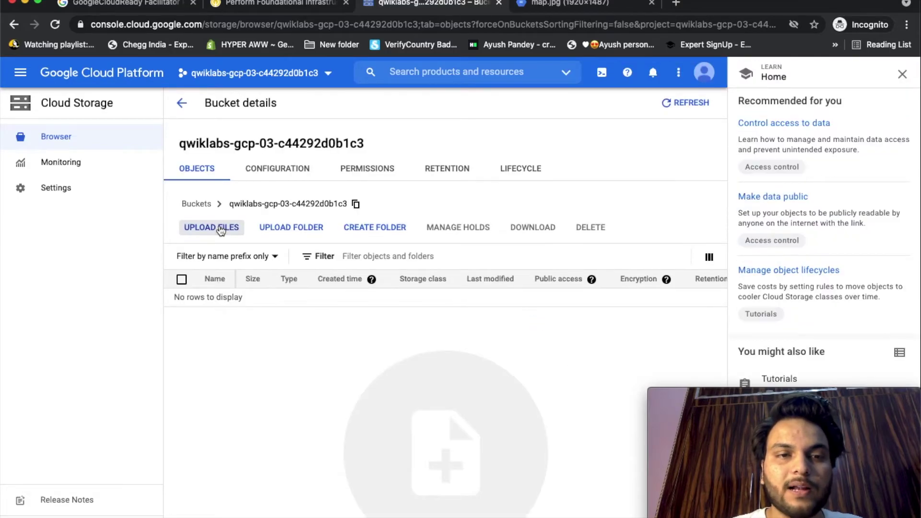
pyautogui.doubleClick(337, 91)
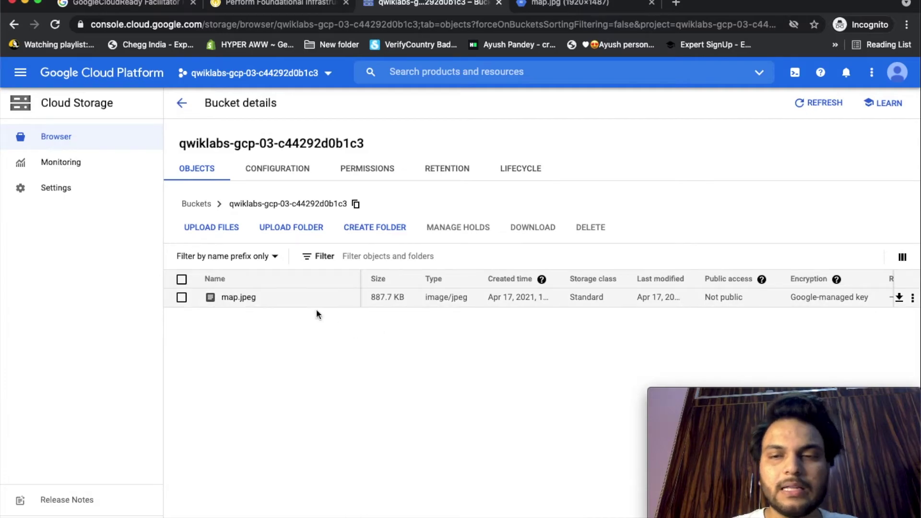
# - Dismiss the upload status and rename the uploaded map.jpeg object in the bucket to map.jpg
pyautogui.click(913, 298)
pyautogui.click(638, 345)
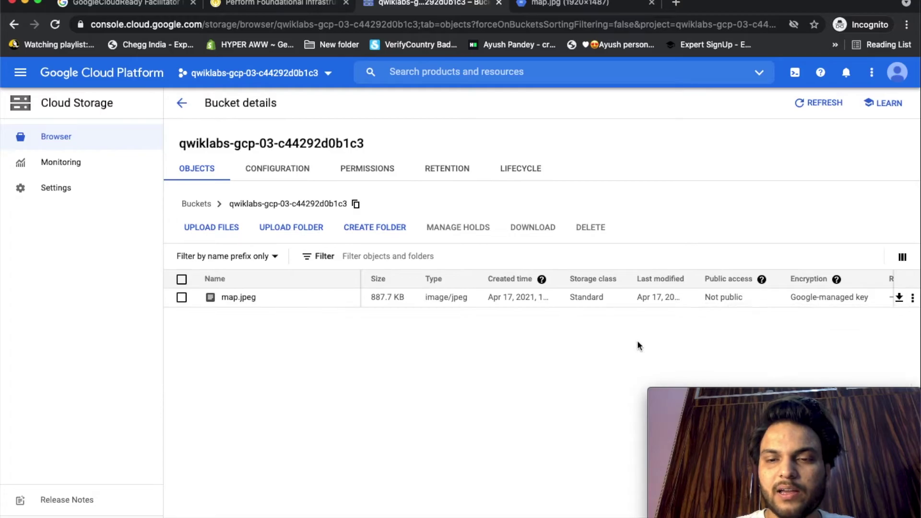
pyautogui.moveTo(719, 431); pyautogui.dragTo(557, 421)
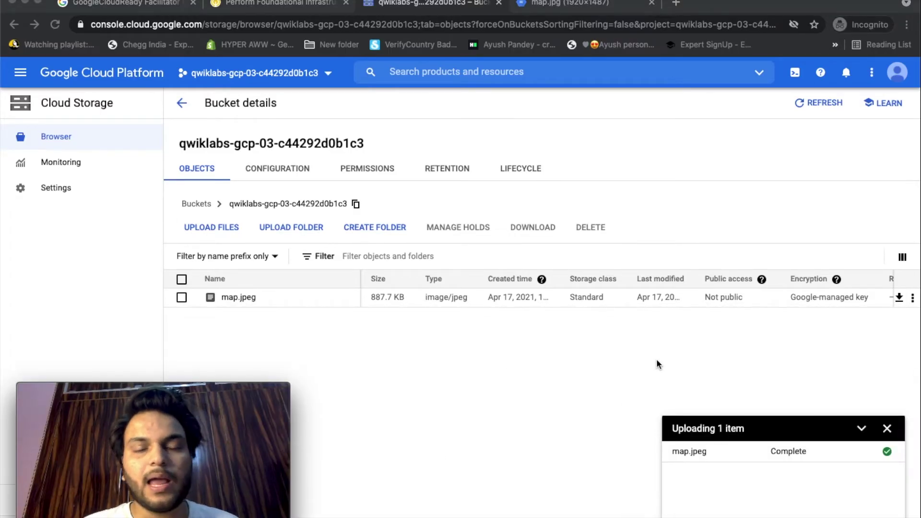
pyautogui.click(886, 430)
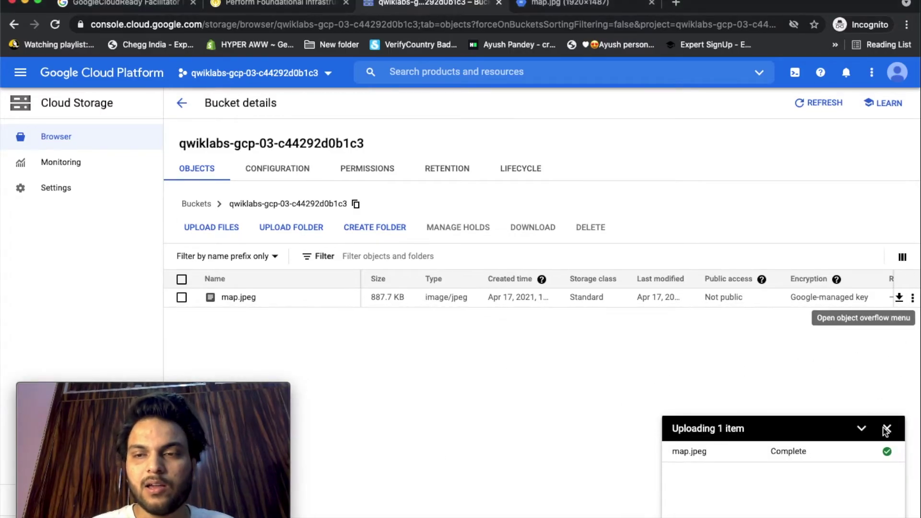
pyautogui.click(887, 428)
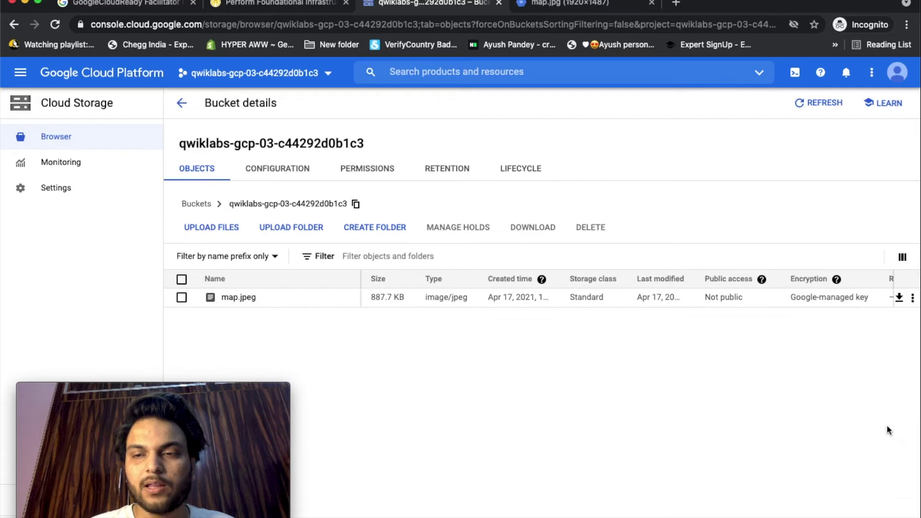
pyautogui.click(913, 299)
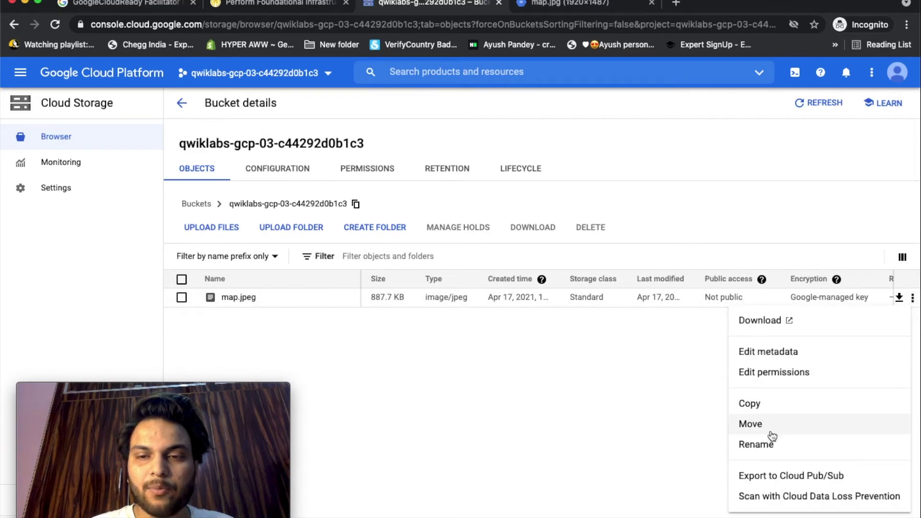
pyautogui.click(769, 446)
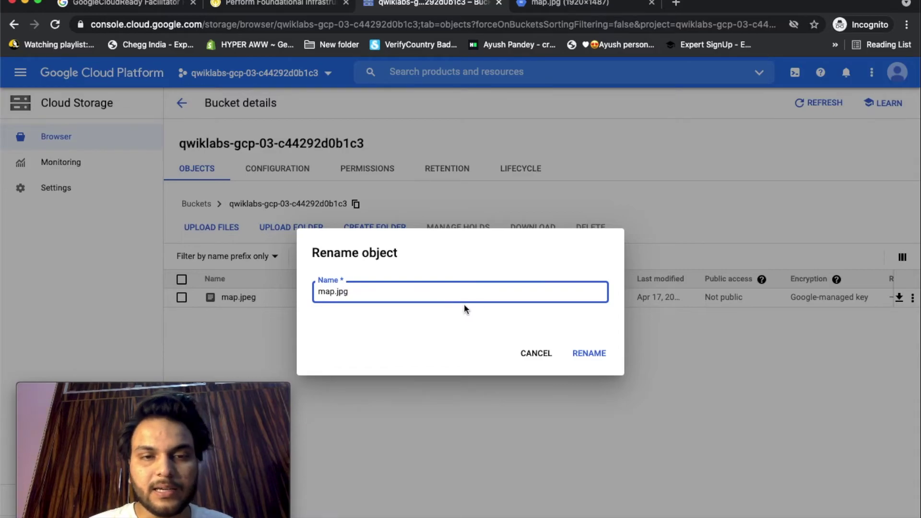
pyautogui.click(581, 350)
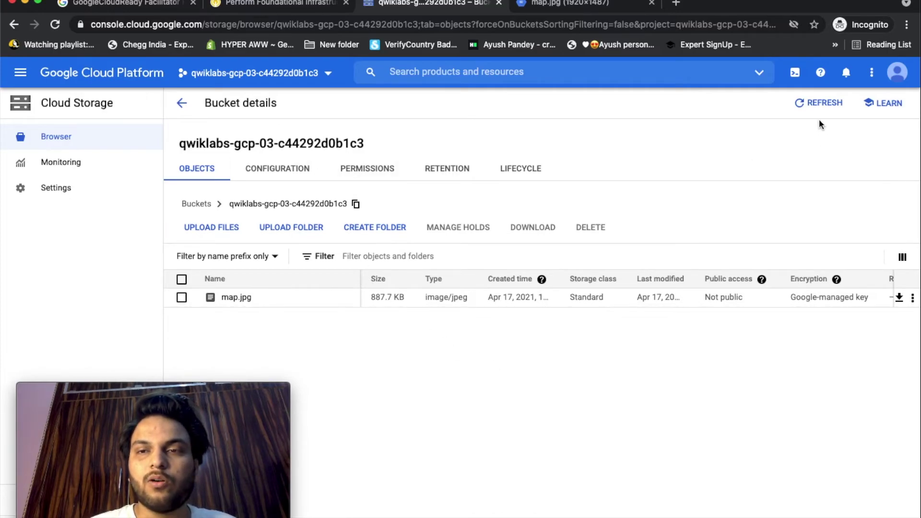
# - Refresh the bucket's object list and check the lab progress for "Verify the Cloud Function worked"
pyautogui.click(821, 103)
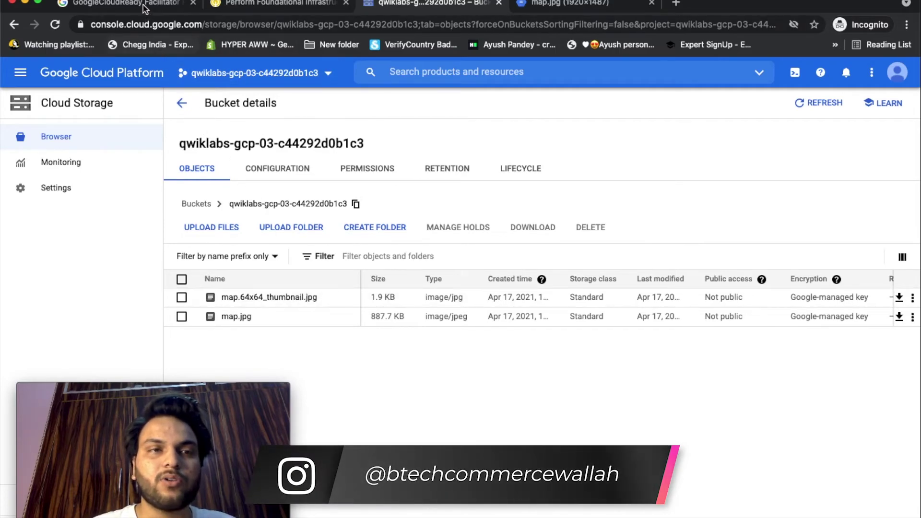
pyautogui.click(265, 5)
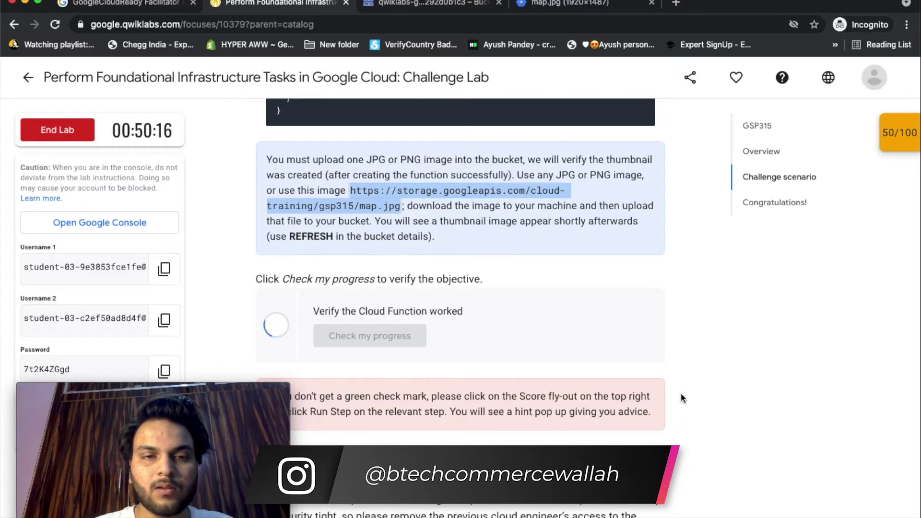
pyautogui.scroll(-1, 681, 395)
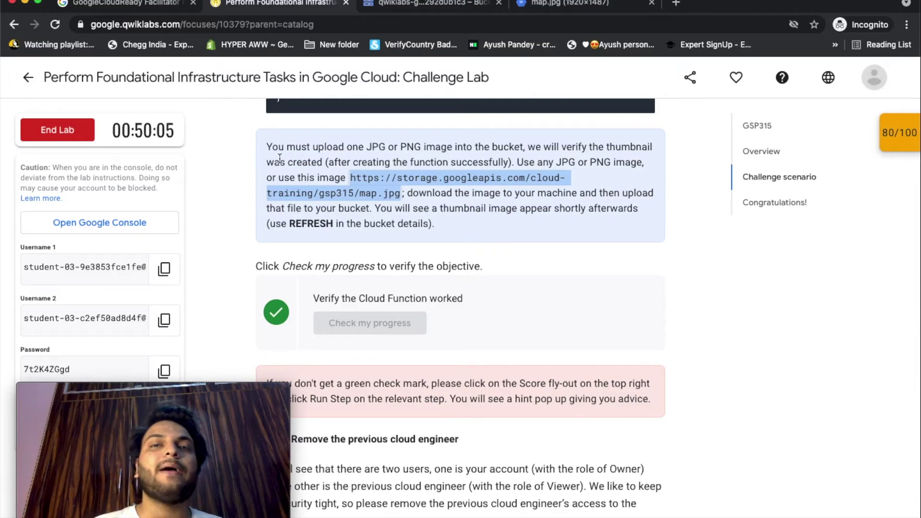
# - Revisit the bucket's objects and read the lab's Task 4 instructions on removing the previous cloud engineer
pyautogui.click(405, 10)
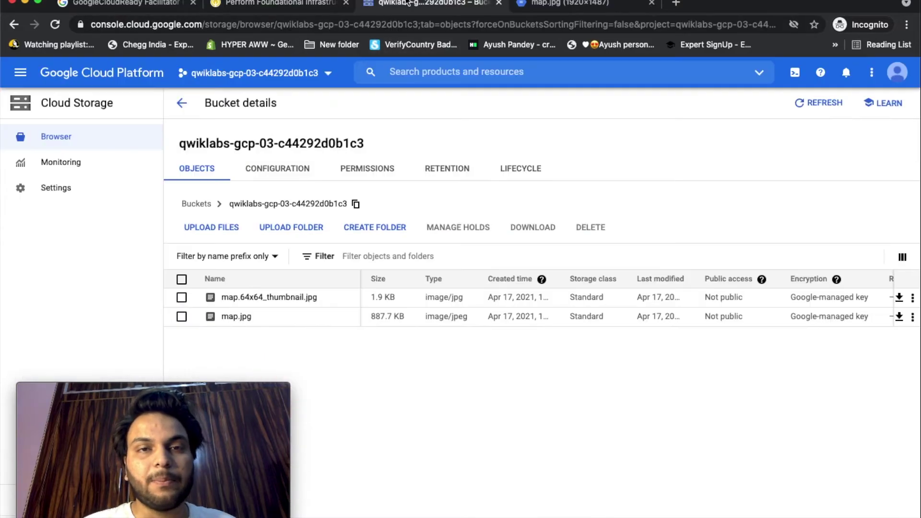
pyautogui.click(281, 6)
pyautogui.scroll(1, 445, 244)
pyautogui.scroll(1, 516, 301)
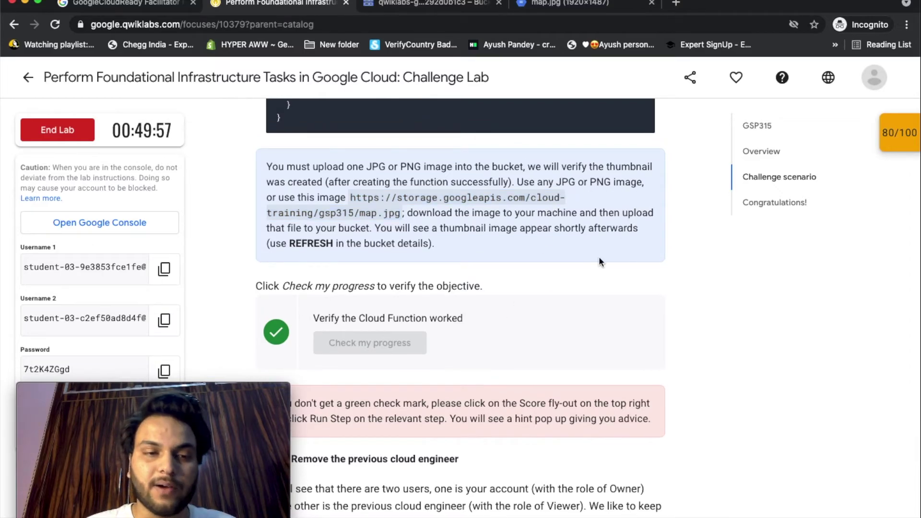
pyautogui.scroll(-1, 578, 295)
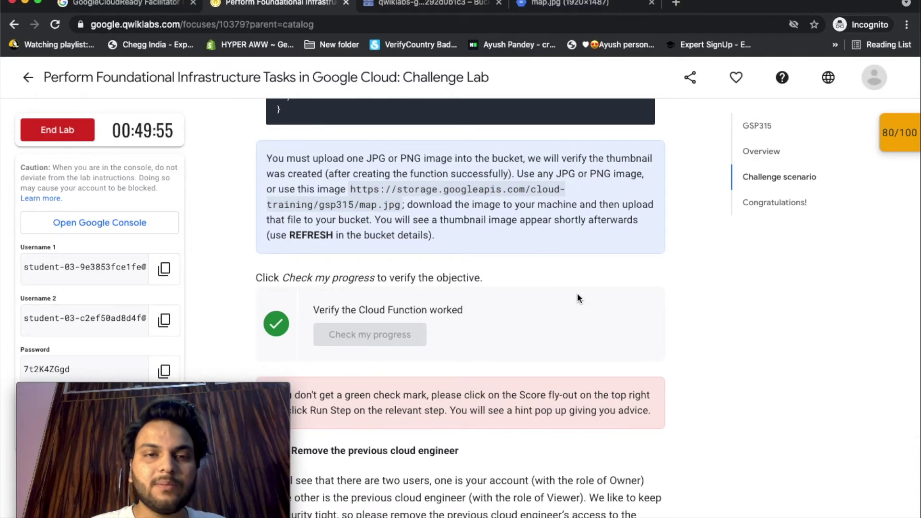
pyautogui.scroll(-1, 496, 304)
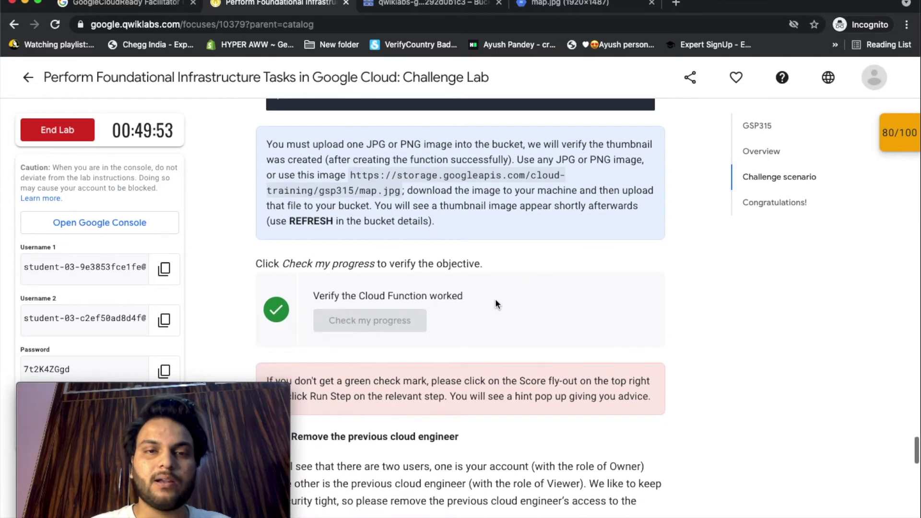
pyautogui.scroll(-2, 496, 304)
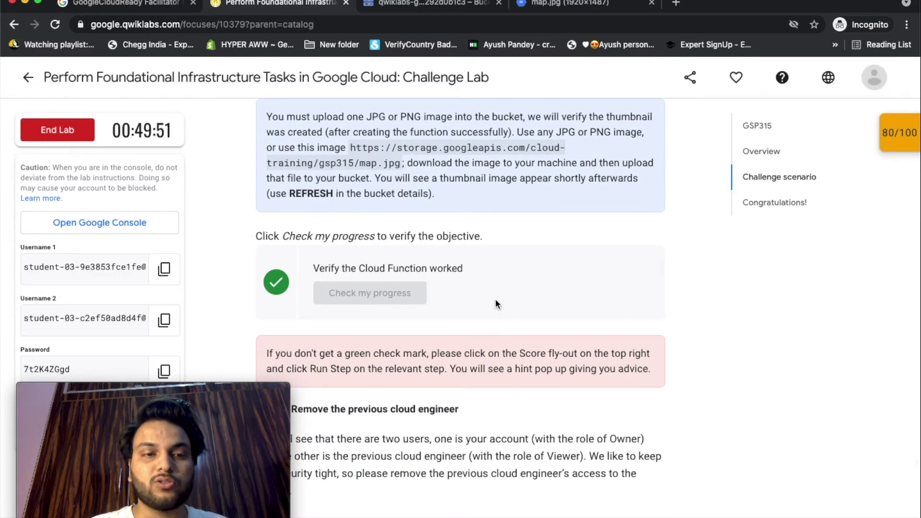
pyautogui.scroll(-1, 495, 303)
pyautogui.scroll(-1, 496, 304)
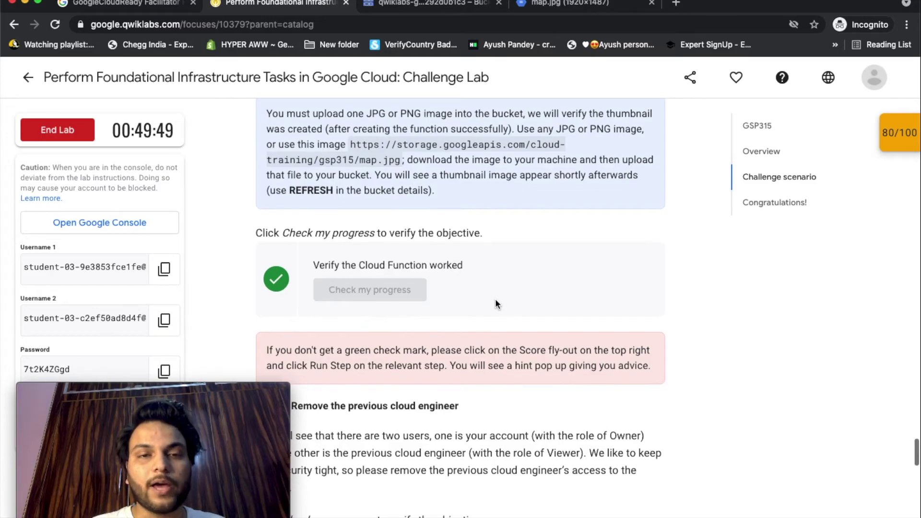
pyautogui.scroll(-1, 496, 303)
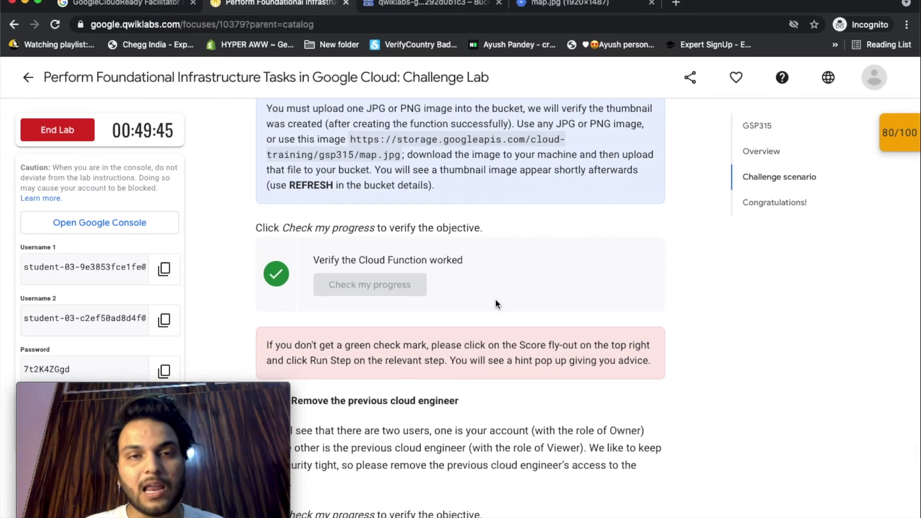
pyautogui.scroll(2, 496, 303)
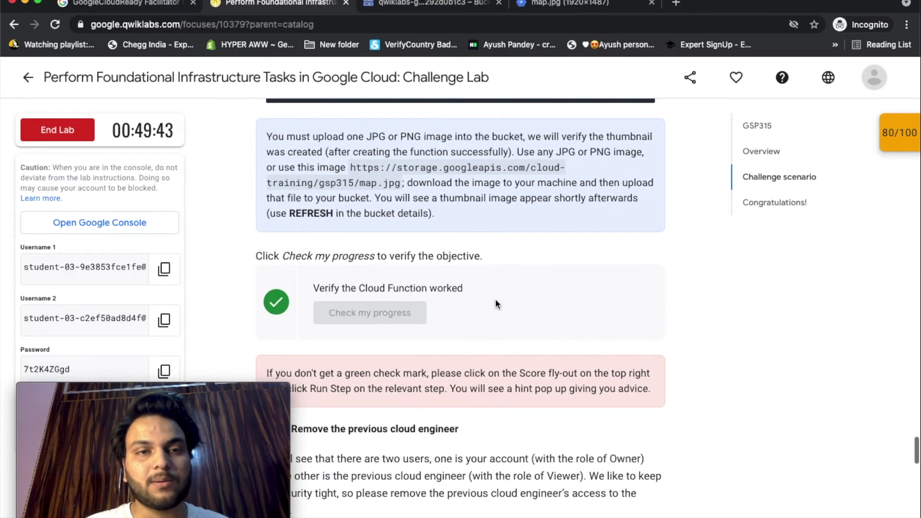
pyautogui.scroll(2, 496, 303)
pyautogui.scroll(-5, 495, 302)
pyautogui.scroll(-3, 496, 301)
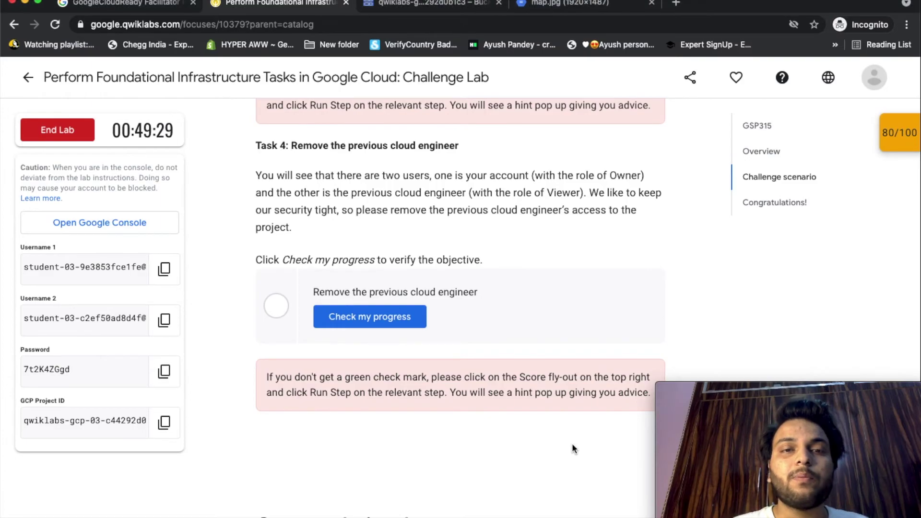
pyautogui.scroll(-1, 574, 449)
pyautogui.scroll(-1, 571, 445)
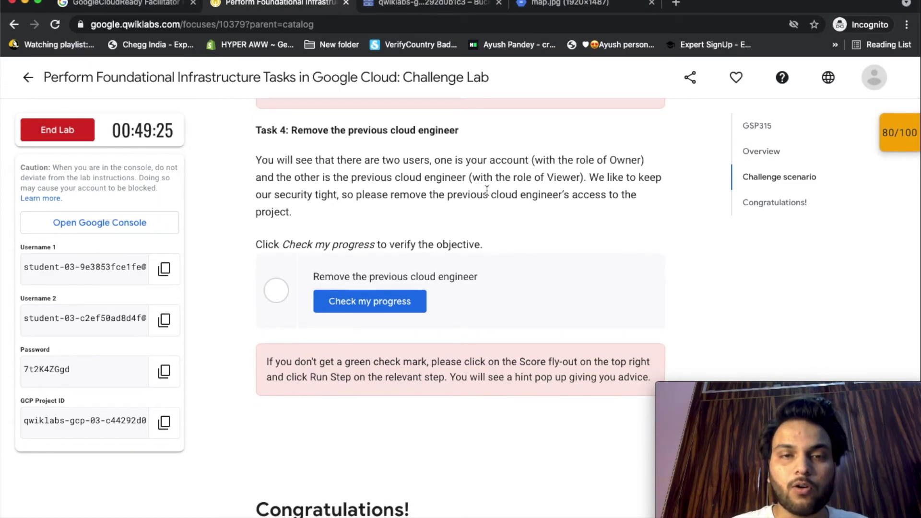
pyautogui.scroll(-2, 535, 216)
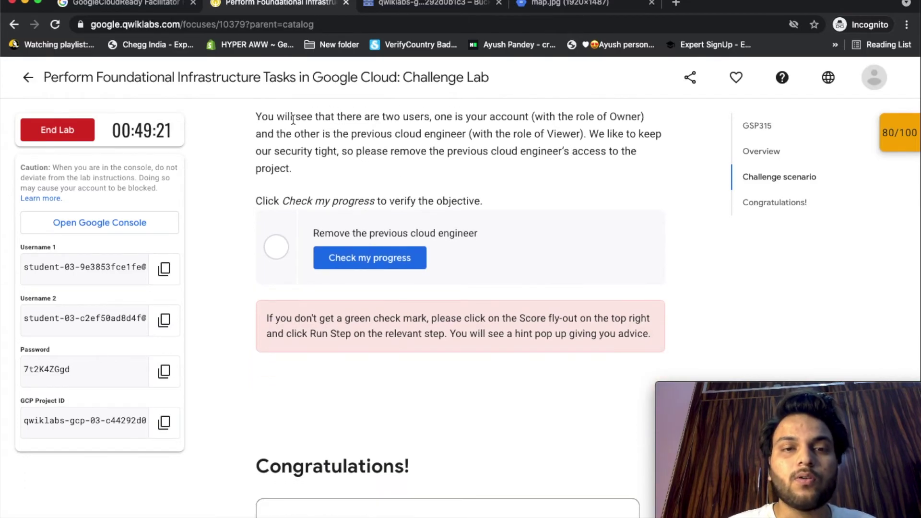
# - In the project's IAM permissions, delete the Viewer role of the lab's Username 2 account and save the change
pyautogui.click(422, 4)
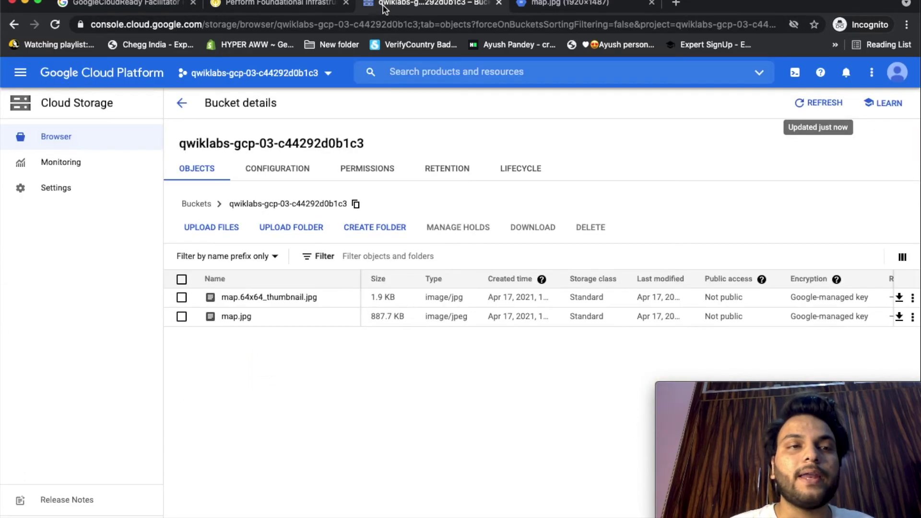
pyautogui.click(21, 77)
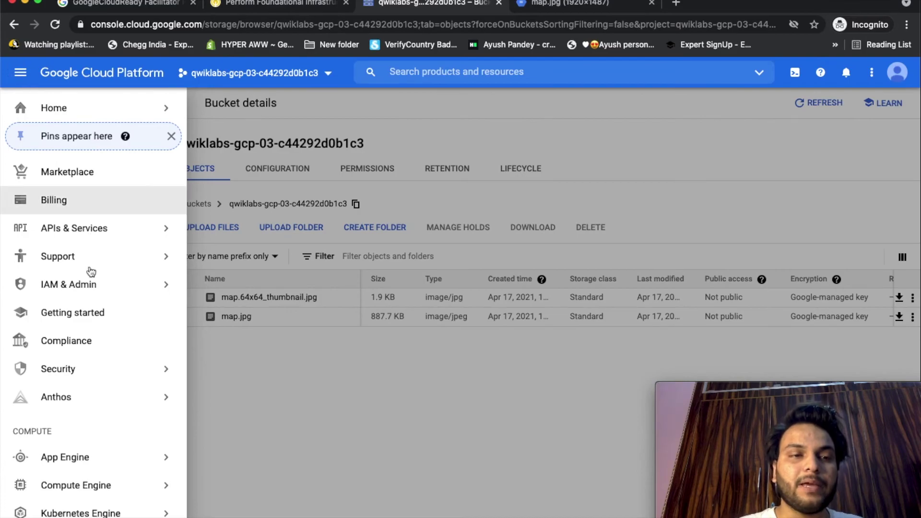
pyautogui.click(88, 283)
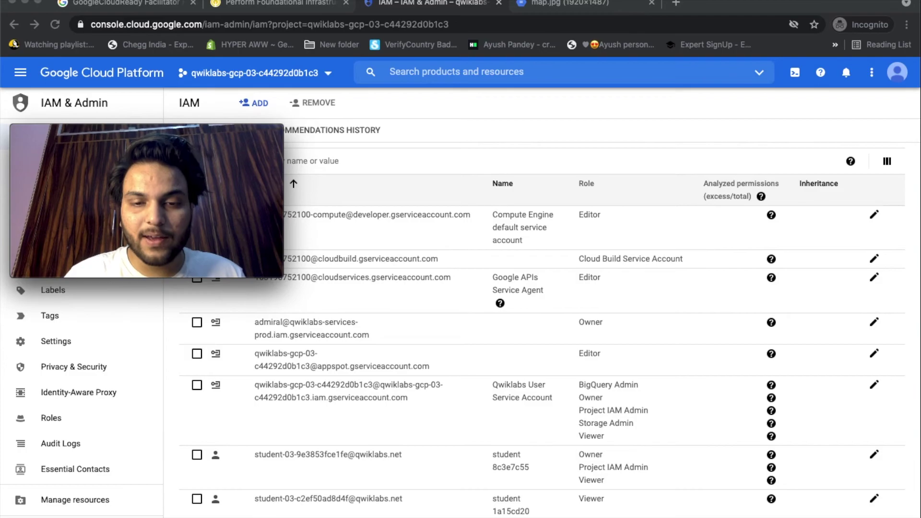
pyautogui.click(874, 500)
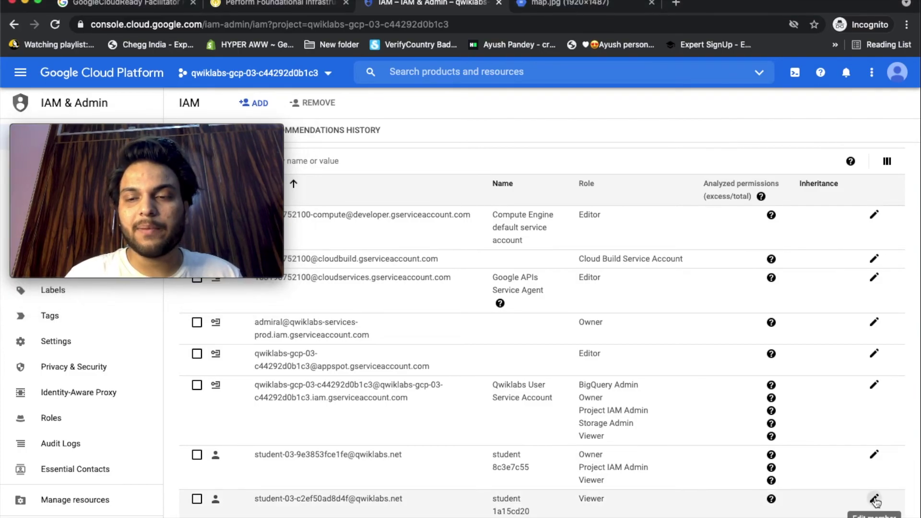
pyautogui.click(874, 501)
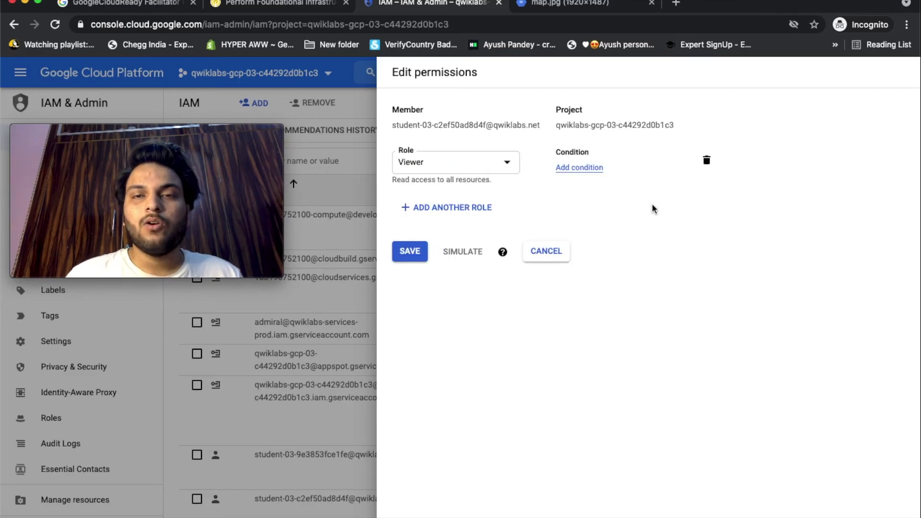
pyautogui.click(706, 159)
pyautogui.click(410, 200)
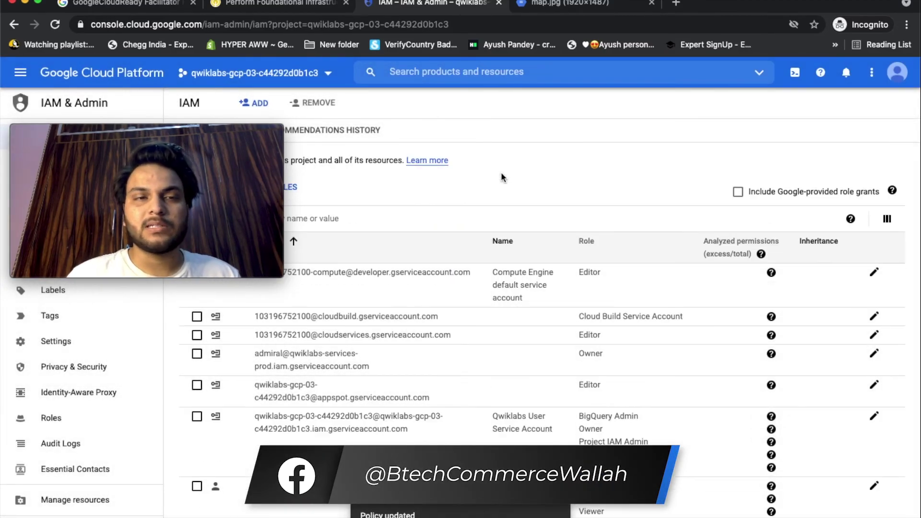
# - Check the lab progress for the objective "Remove the previous cloud engineer"
pyautogui.press('super+alt+Left')
pyautogui.click(365, 259)
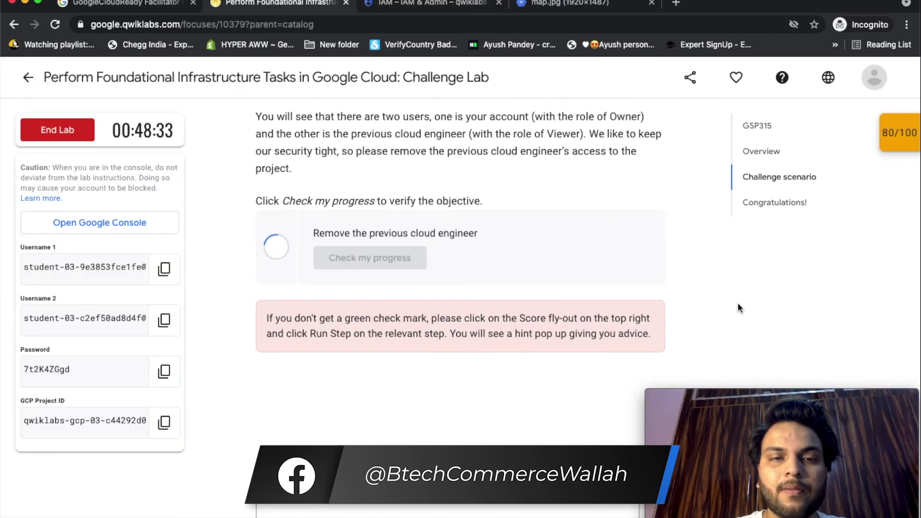
pyautogui.scroll(-4, 689, 299)
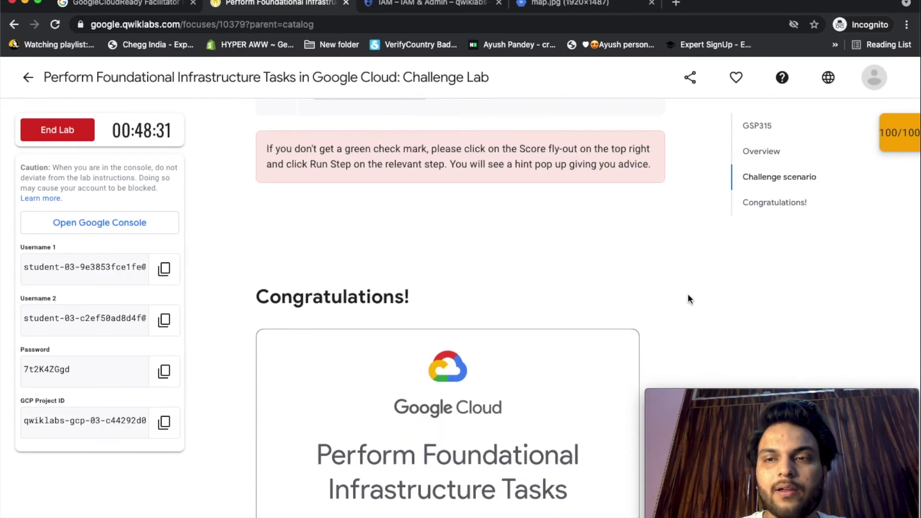
pyautogui.scroll(-3, 689, 298)
# - Review the lab's checkpoint scores and skill badge section, and return to the GoogleCloudReady Facilitator Program's track list
pyautogui.click(897, 136)
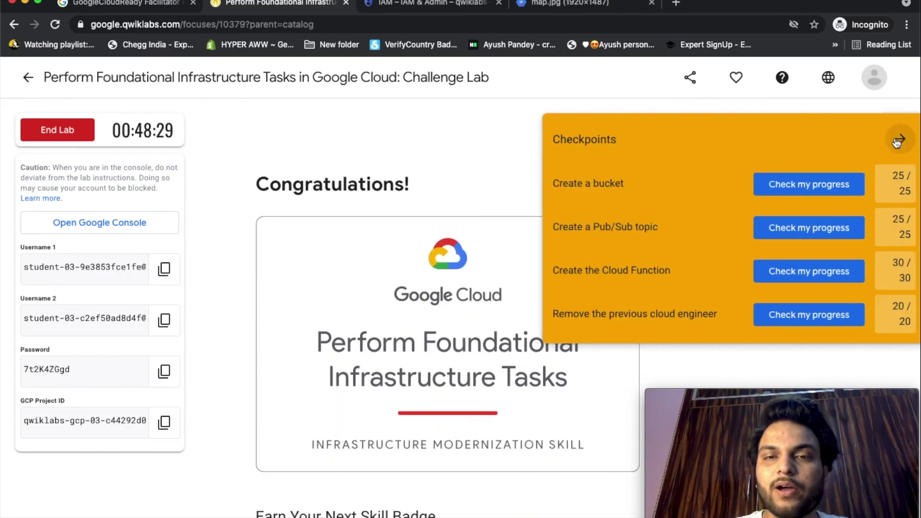
pyautogui.click(895, 140)
pyautogui.scroll(-3, 662, 257)
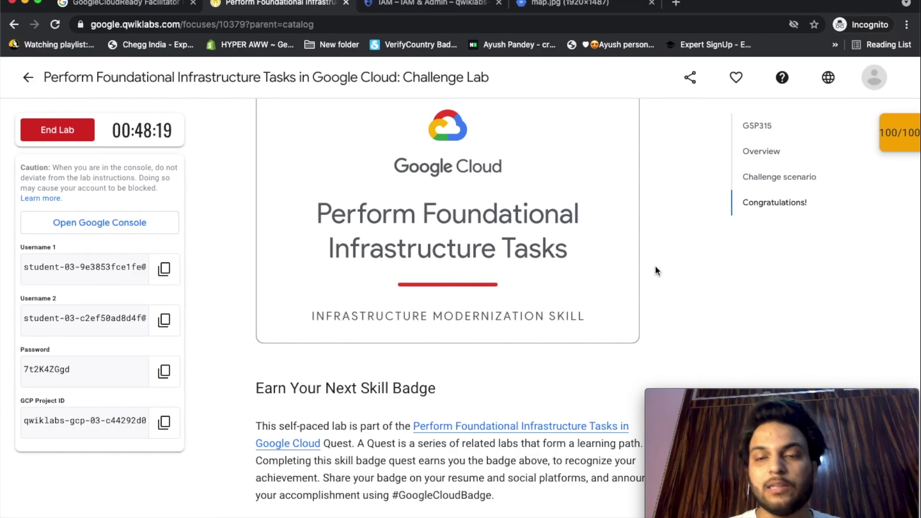
pyautogui.click(129, 4)
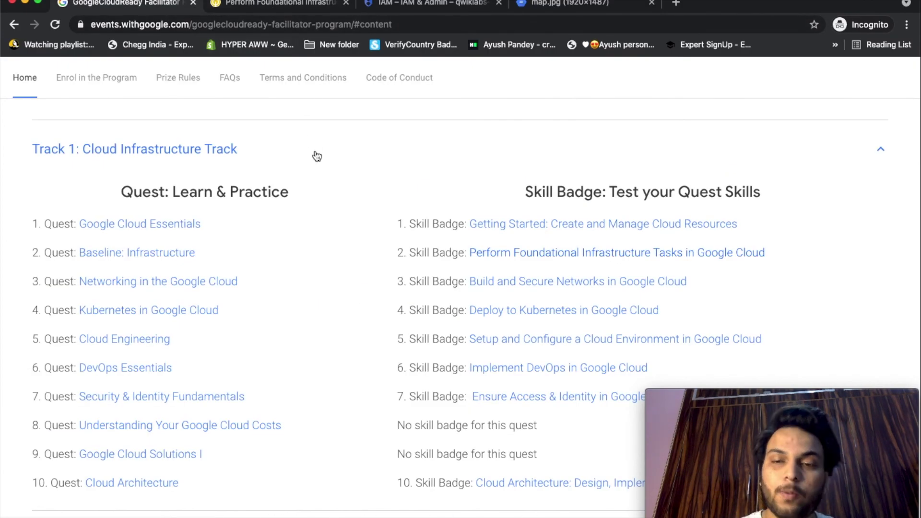